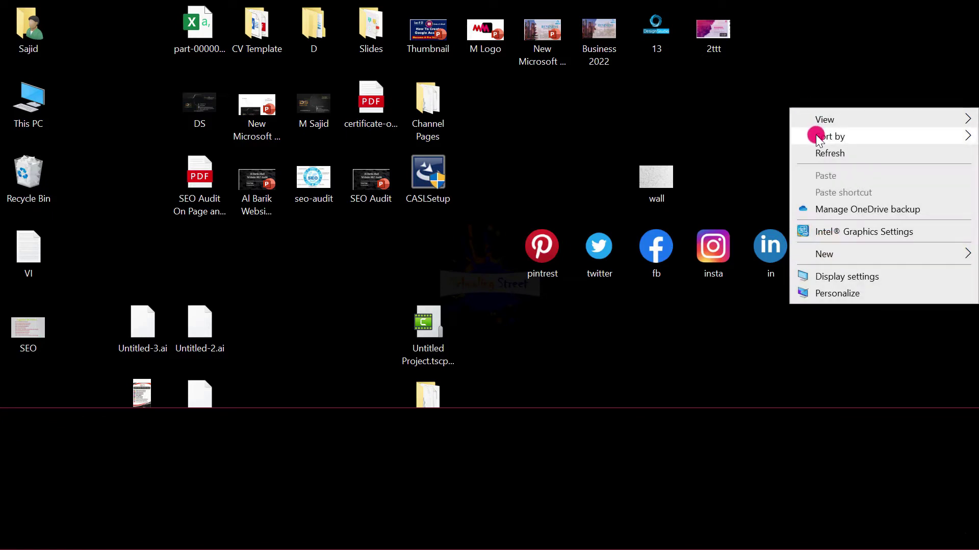
Refresh the desktop, switch to Chrome and open the channel's content list in YouTube Studio
{"action": "left_click", "coordinate": [822, 150]}
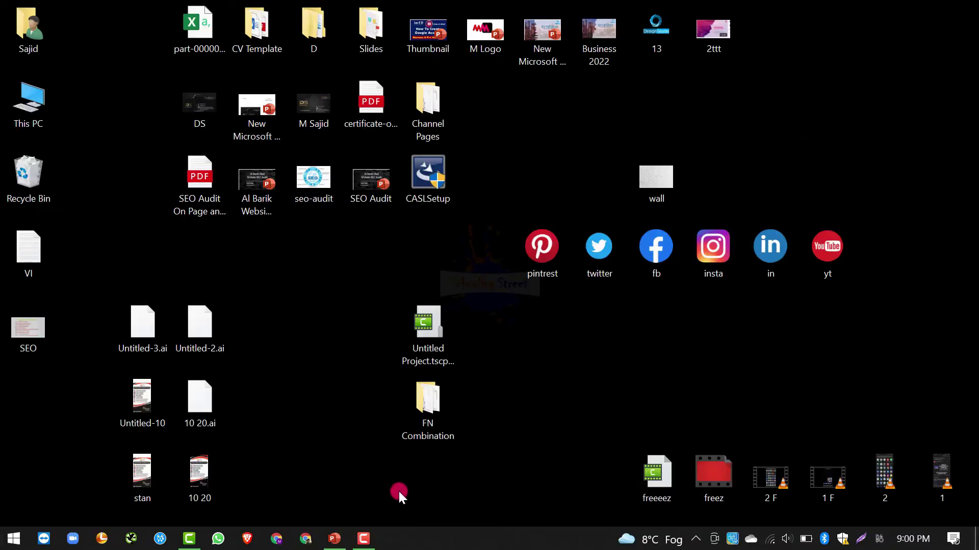
{"action": "left_click", "coordinate": [312, 538]}
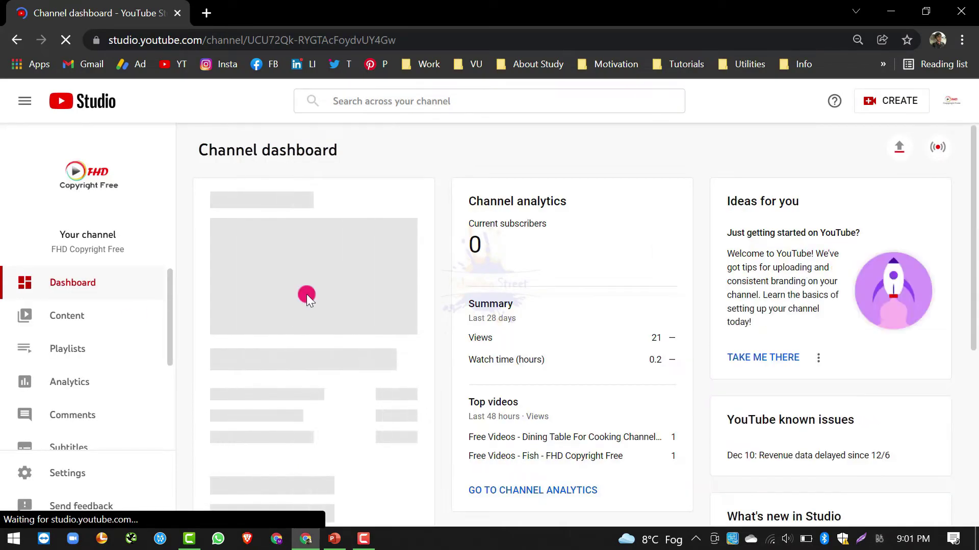
{"action": "left_click", "coordinate": [66, 315]}
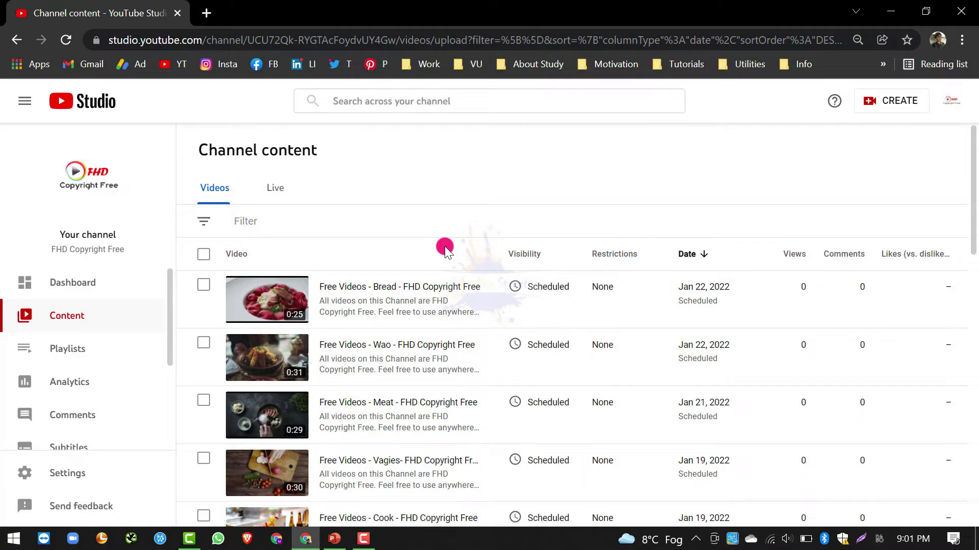
Examine the channel's uploaded videos with their visibility, dates and views
{"action": "scroll", "coordinate": [476, 334], "scroll_direction": "down", "scroll_amount": 3}
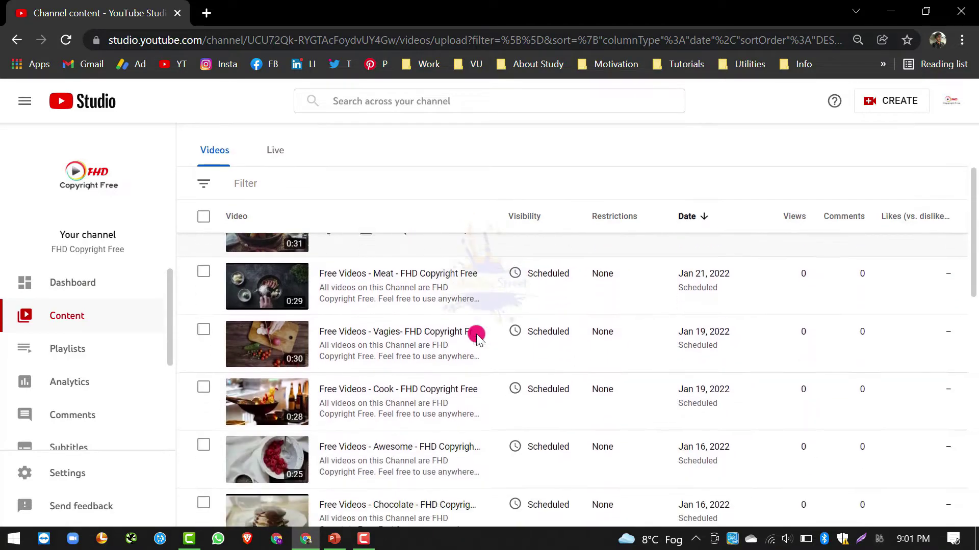
{"action": "scroll", "coordinate": [476, 334], "scroll_direction": "down", "scroll_amount": 3}
{"action": "scroll", "coordinate": [476, 335], "scroll_direction": "down", "scroll_amount": 3}
{"action": "scroll", "coordinate": [476, 334], "scroll_direction": "up", "scroll_amount": 9}
{"action": "scroll", "coordinate": [476, 334], "scroll_direction": "down", "scroll_amount": 9}
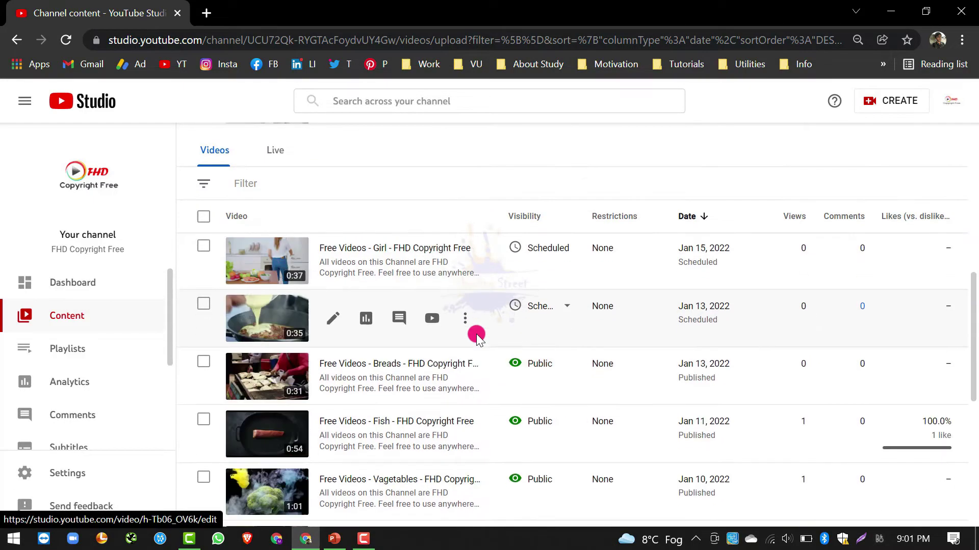
{"action": "scroll", "coordinate": [476, 334], "scroll_direction": "down", "scroll_amount": 7}
{"action": "scroll", "coordinate": [476, 334], "scroll_direction": "up", "scroll_amount": 3}
{"action": "scroll", "coordinate": [477, 335], "scroll_direction": "down", "scroll_amount": 1}
{"action": "scroll", "coordinate": [476, 335], "scroll_direction": "up", "scroll_amount": 3}
{"action": "scroll", "coordinate": [476, 334], "scroll_direction": "up", "scroll_amount": 3}
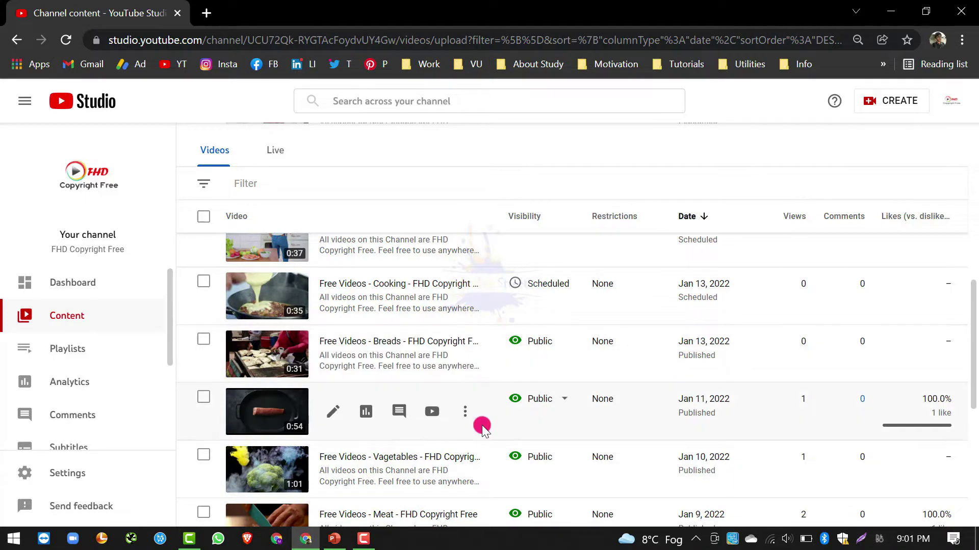
{"action": "scroll", "coordinate": [482, 425], "scroll_direction": "up", "scroll_amount": 1}
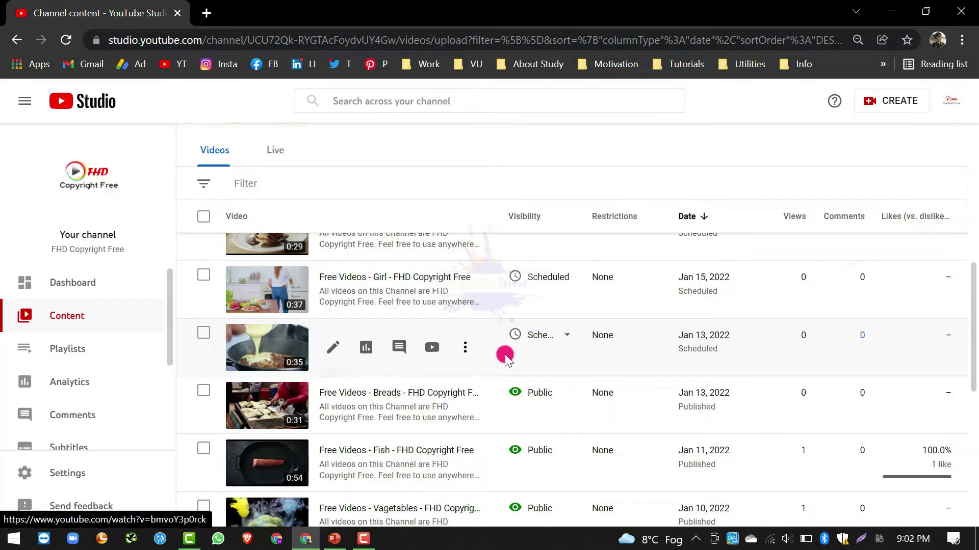
Open the details of the scheduled "Free Videos - Cooking - FHD Copyright Free" video and expand the extra options to view its tags
{"action": "left_click", "coordinate": [338, 350]}
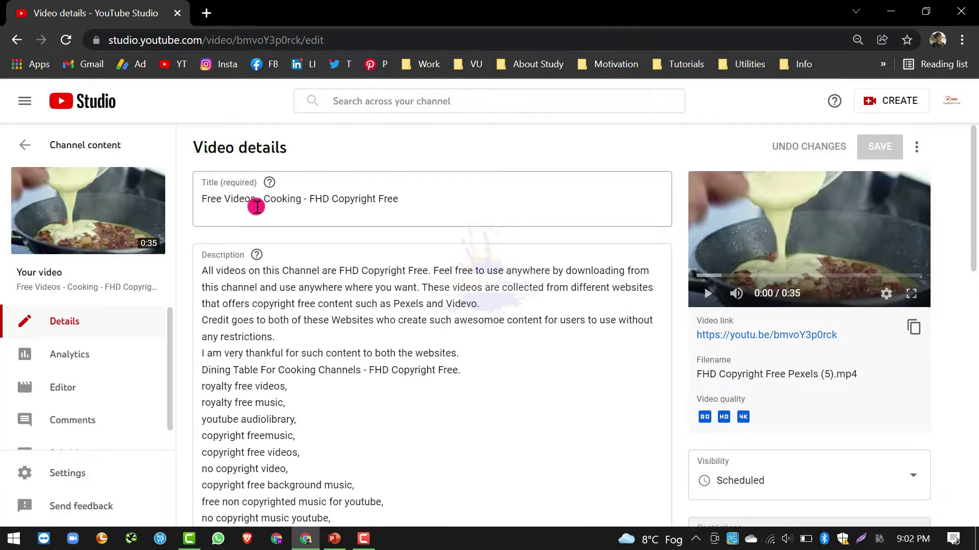
{"action": "scroll", "coordinate": [339, 323], "scroll_direction": "down", "scroll_amount": 3}
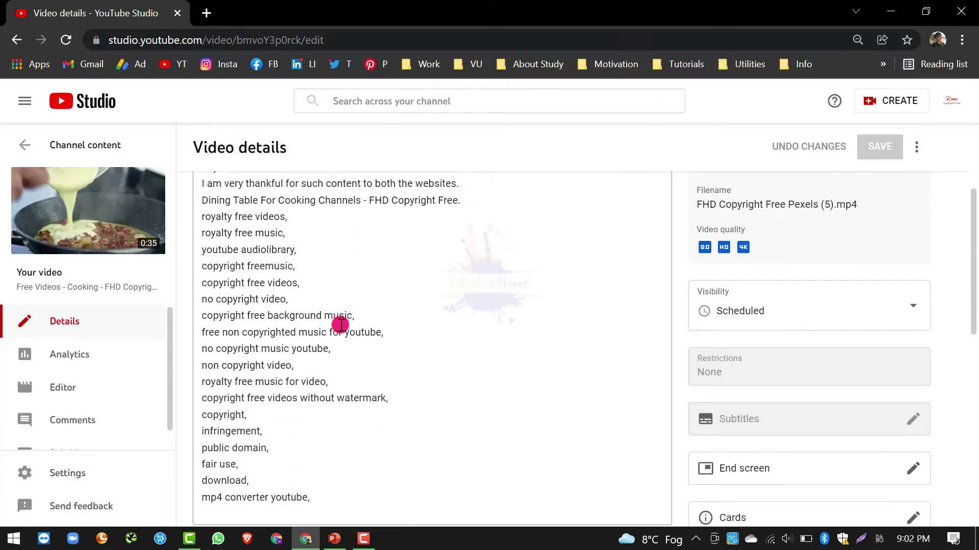
{"action": "scroll", "coordinate": [341, 325], "scroll_direction": "down", "scroll_amount": 9}
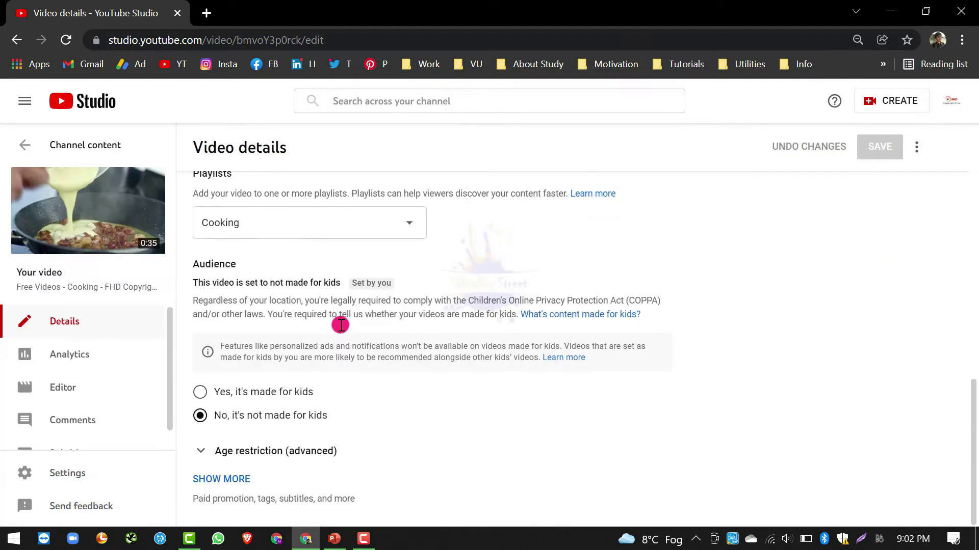
{"action": "left_click", "coordinate": [220, 479]}
{"action": "scroll", "coordinate": [436, 382], "scroll_direction": "down", "scroll_amount": 3}
{"action": "scroll", "coordinate": [437, 381], "scroll_direction": "down", "scroll_amount": 8}
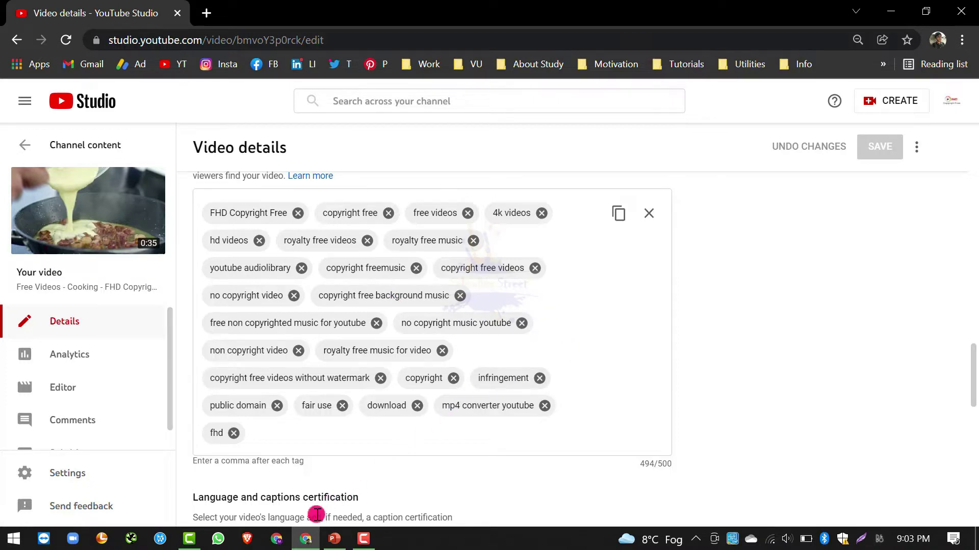
Switch to the other Chrome profile's window, replace the open YouTube page with a new tab, and search Google for "keyword planner"
{"action": "left_click", "coordinate": [283, 542]}
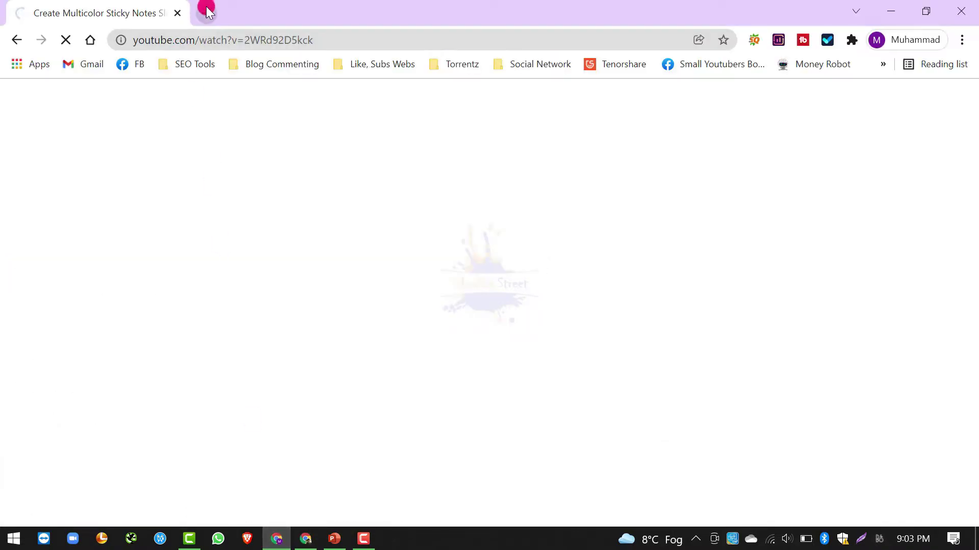
{"action": "left_click", "coordinate": [206, 12]}
{"action": "left_click", "coordinate": [177, 12]}
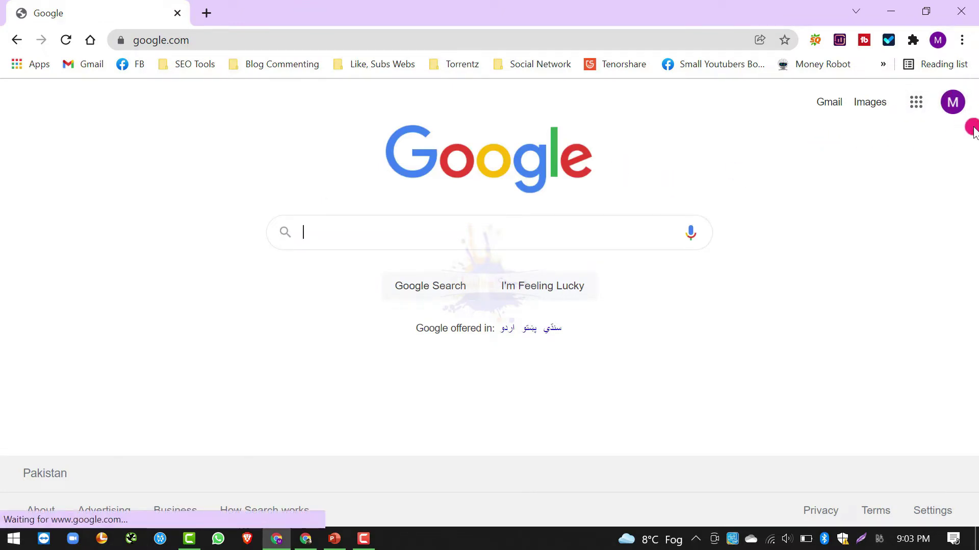
{"action": "left_click", "coordinate": [542, 232]}
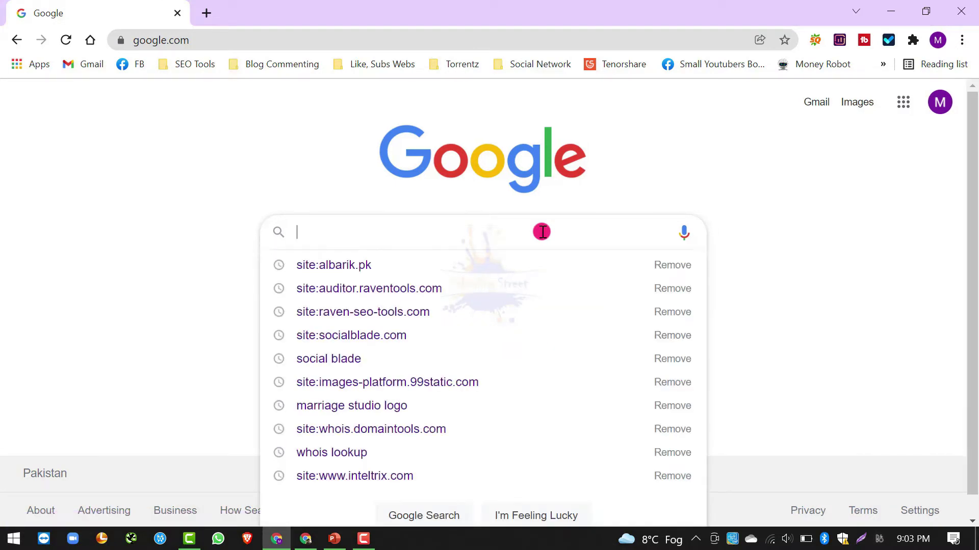
{"action": "type", "text": "keyword "}
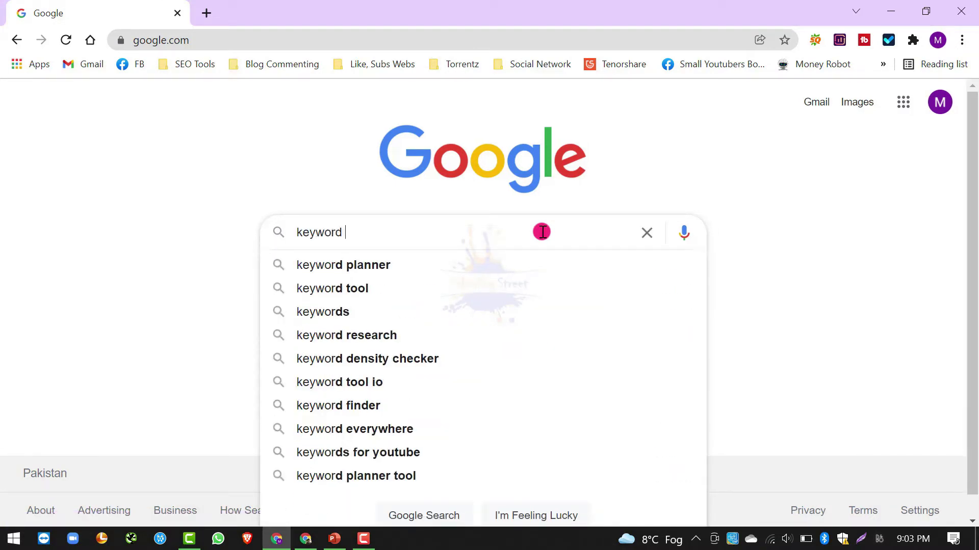
{"action": "type", "text": "planner"}
{"action": "key", "text": "Return"}
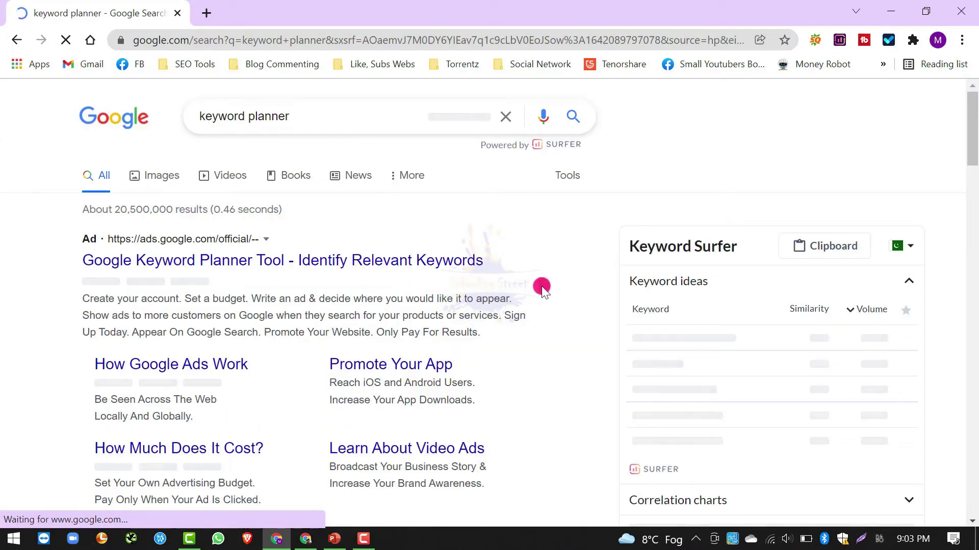
Open the Google Ads "Choose the Right Keywords" result and dismiss the page's cookie notice and COVID-19 banner
{"action": "scroll", "coordinate": [542, 289], "scroll_direction": "down", "scroll_amount": 1}
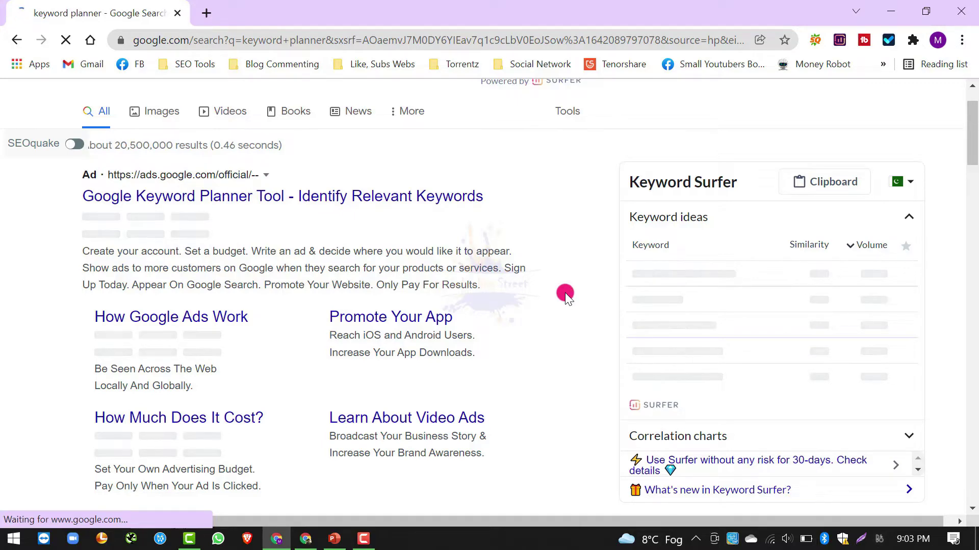
{"action": "scroll", "coordinate": [565, 292], "scroll_direction": "down", "scroll_amount": 5}
{"action": "scroll", "coordinate": [565, 293], "scroll_direction": "down", "scroll_amount": 4}
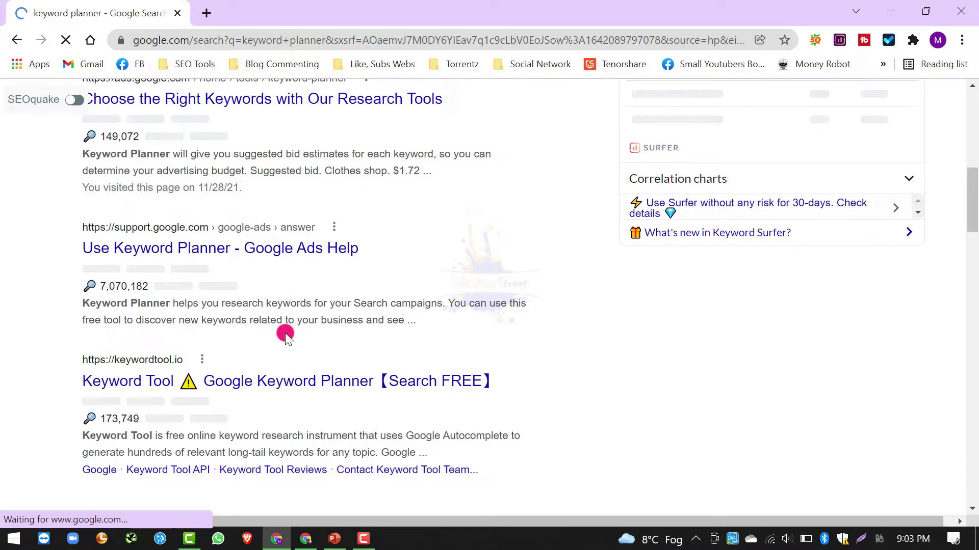
{"action": "scroll", "coordinate": [285, 332], "scroll_direction": "up", "scroll_amount": 3}
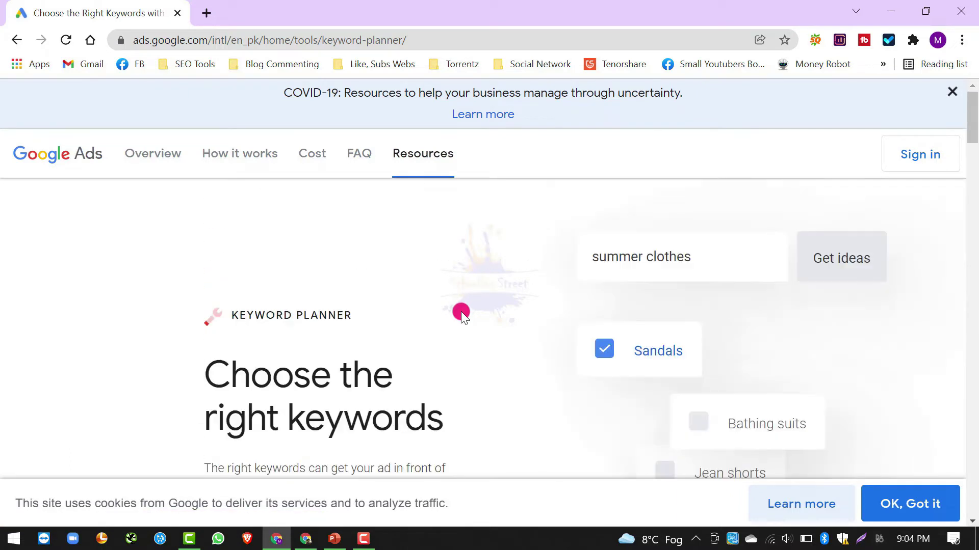
{"action": "left_click", "coordinate": [913, 510]}
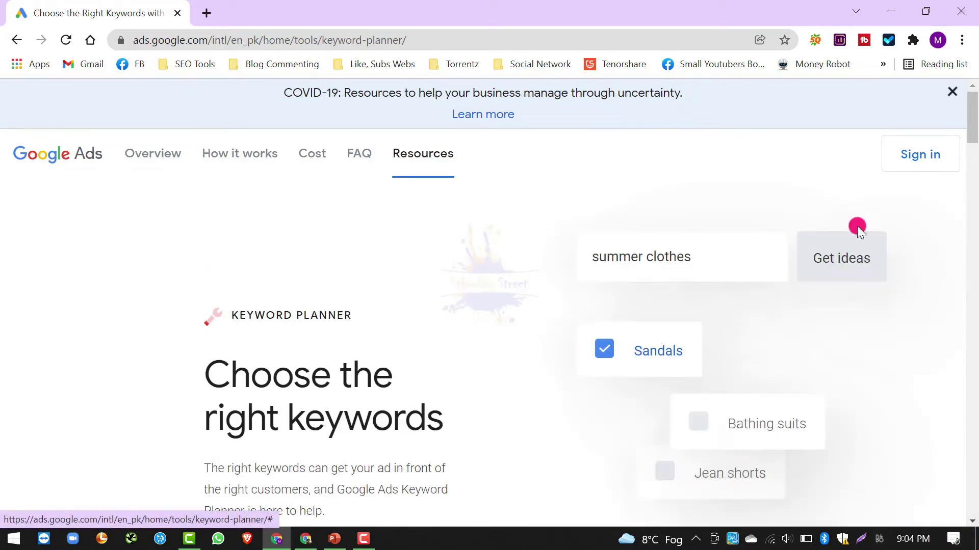
{"action": "left_click", "coordinate": [951, 93]}
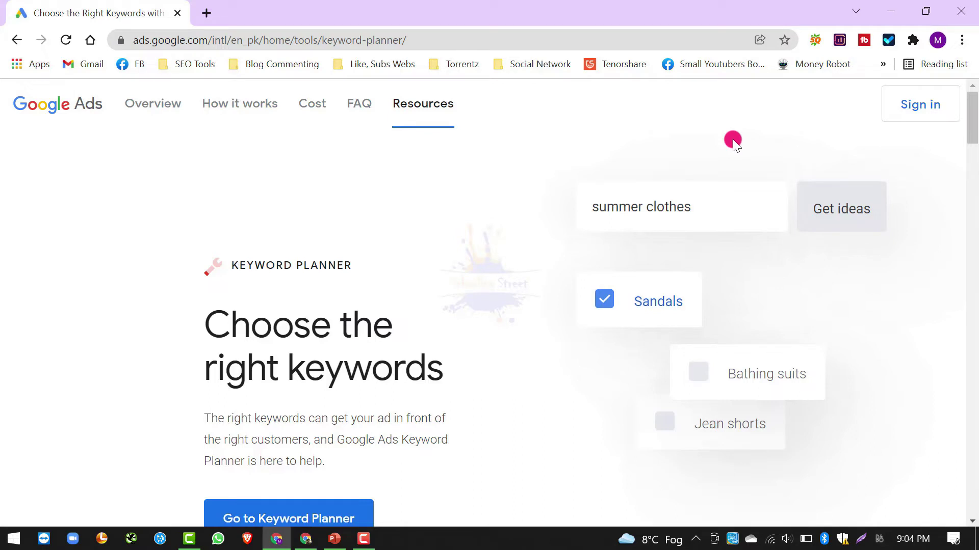
Open the bookmarked Keyword Planner and check where it is listed among the Google Ads planning tools
{"action": "left_click", "coordinate": [181, 68]}
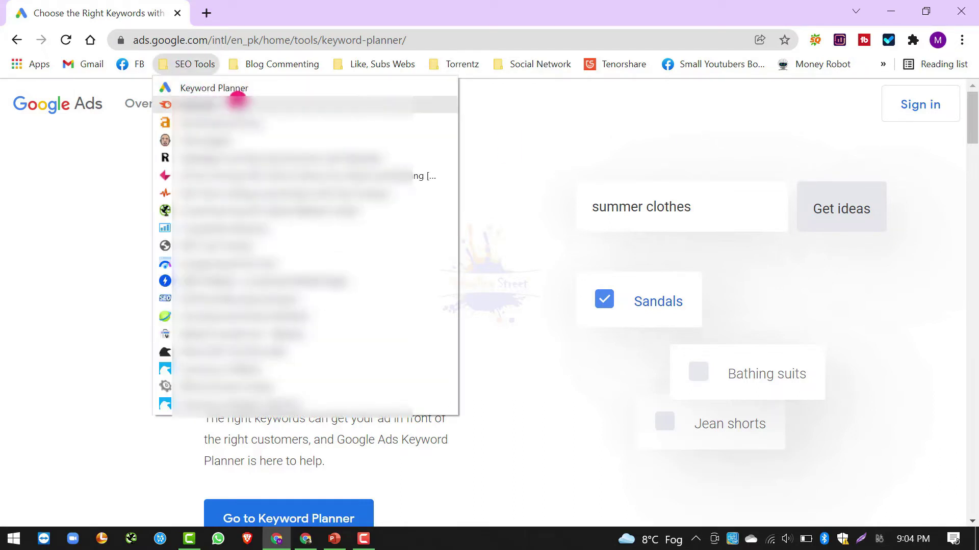
{"action": "left_click", "coordinate": [235, 88]}
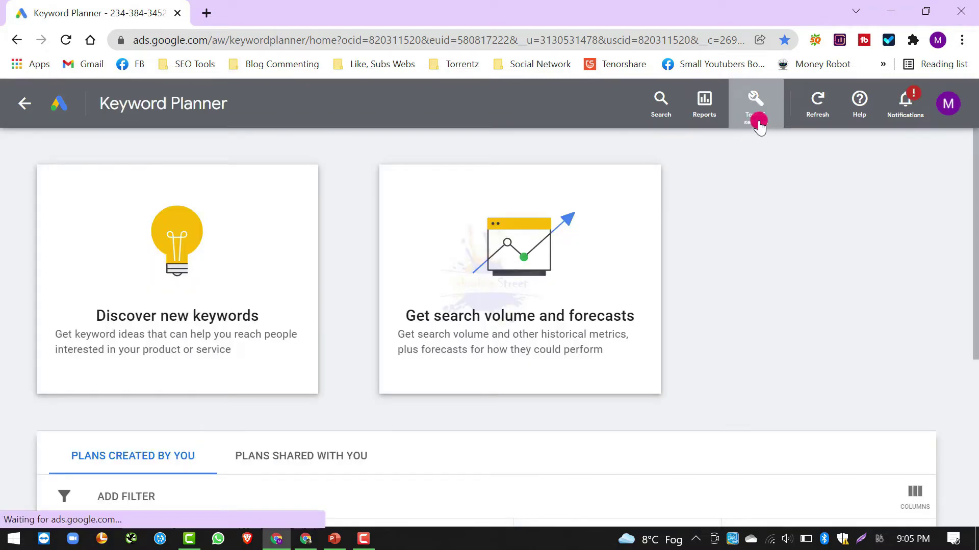
{"action": "left_click", "coordinate": [764, 116]}
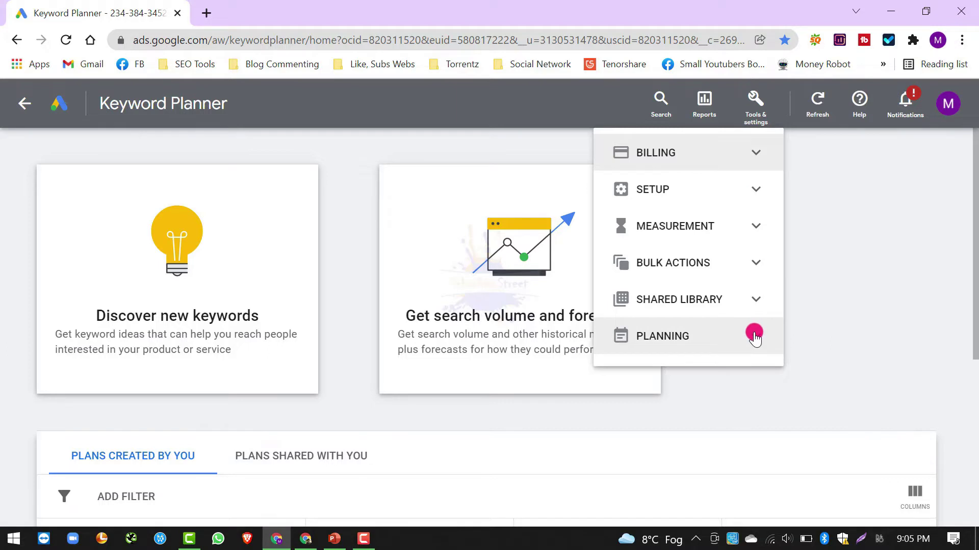
{"action": "left_click", "coordinate": [755, 338]}
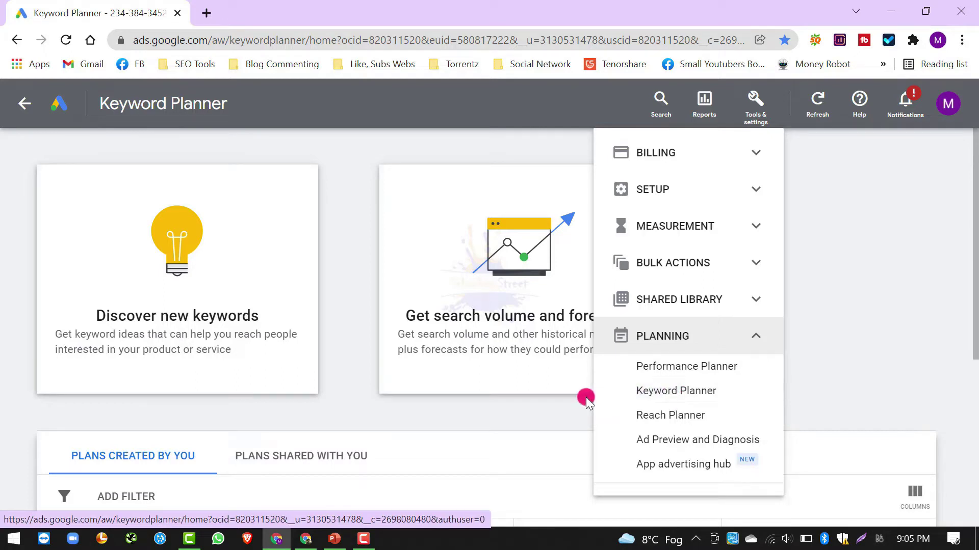
{"action": "left_click", "coordinate": [565, 402]}
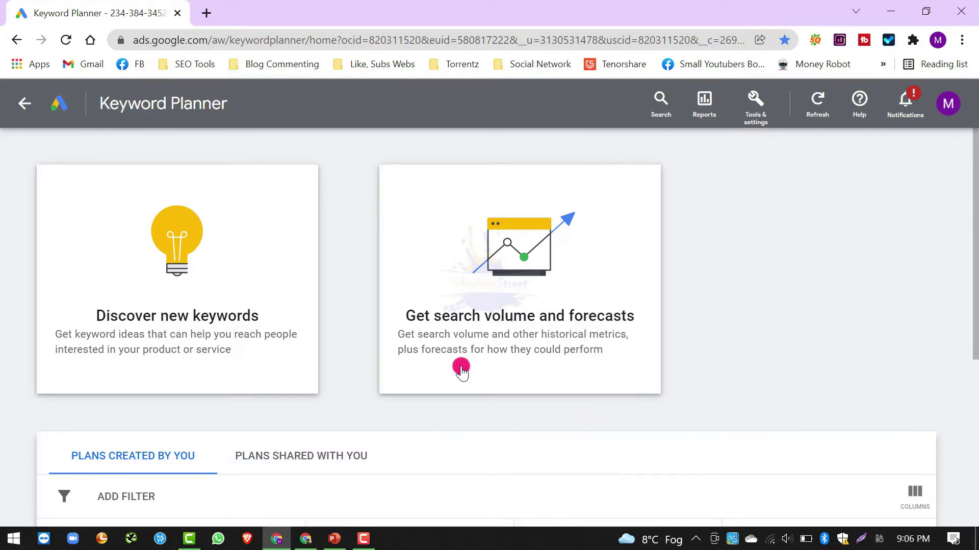
Discover new keywords for "free videos" and close the keyword refinement pane beside the results
{"action": "left_click", "coordinate": [202, 308]}
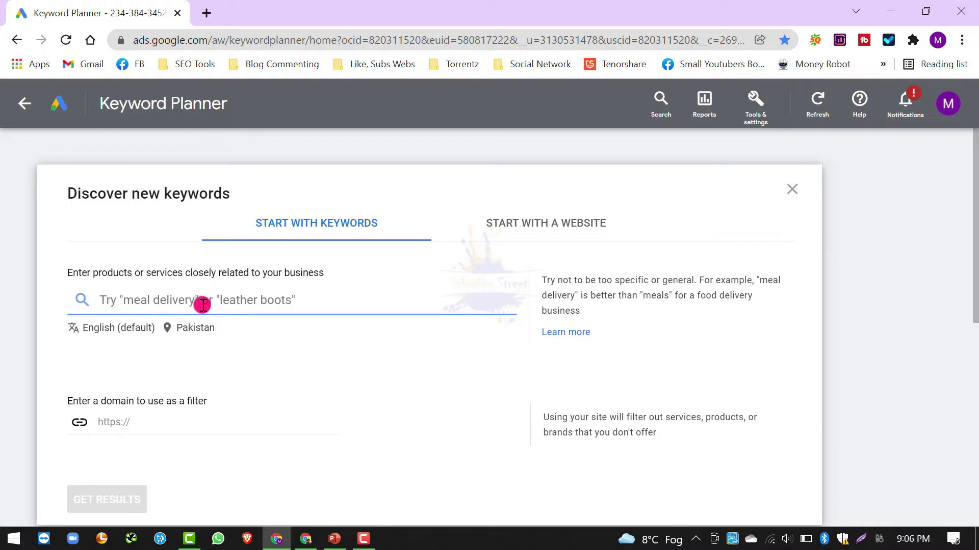
{"action": "type", "text": "fr"}
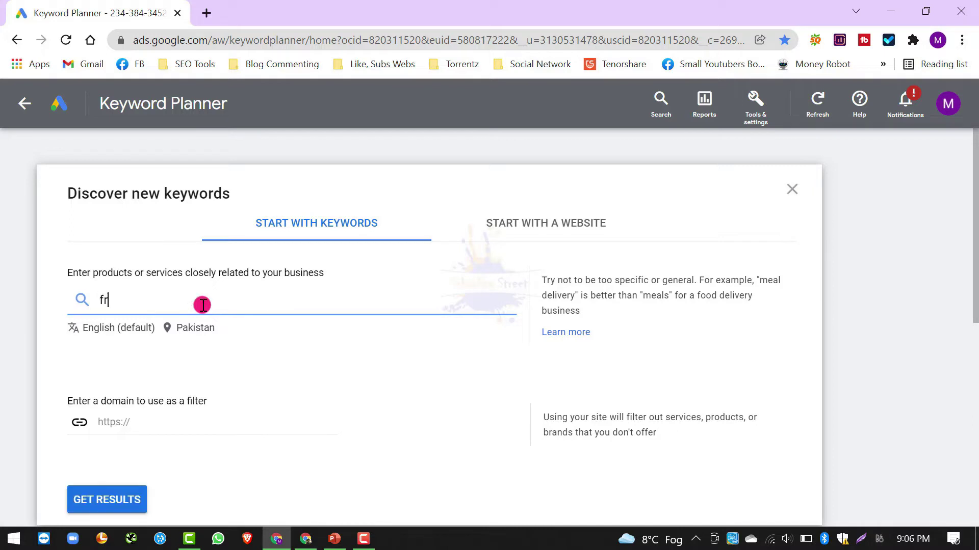
{"action": "type", "text": "ee videos"}
{"action": "key", "text": "Return"}
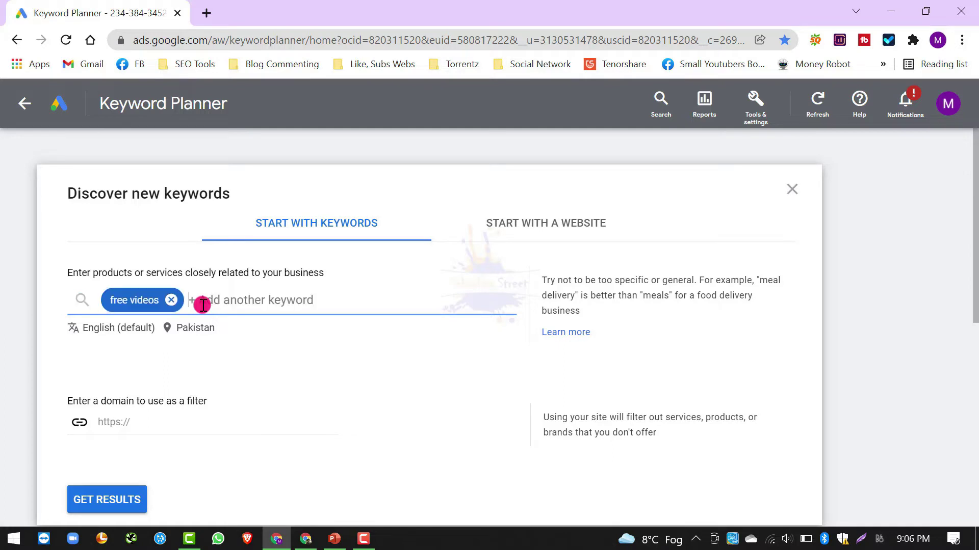
{"action": "left_click", "coordinate": [108, 501]}
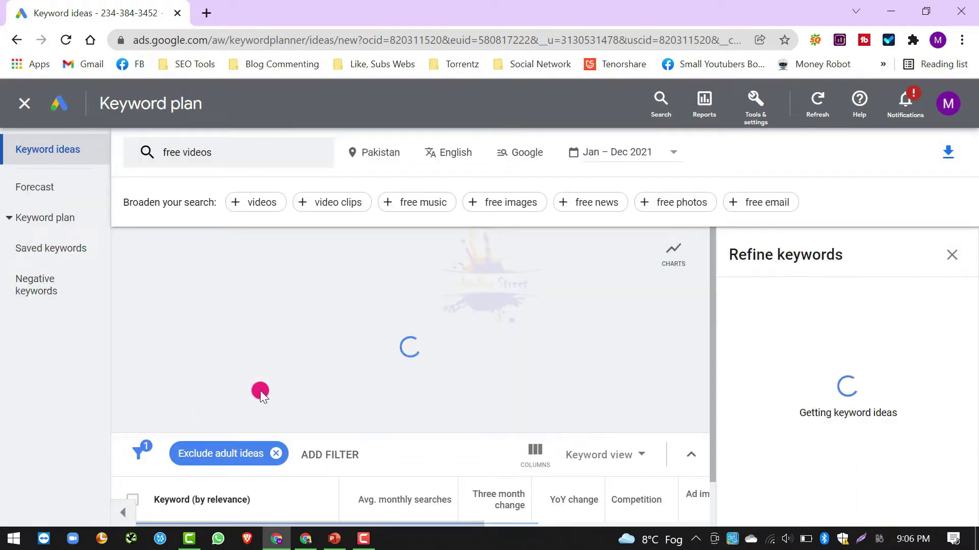
{"action": "left_click", "coordinate": [949, 255]}
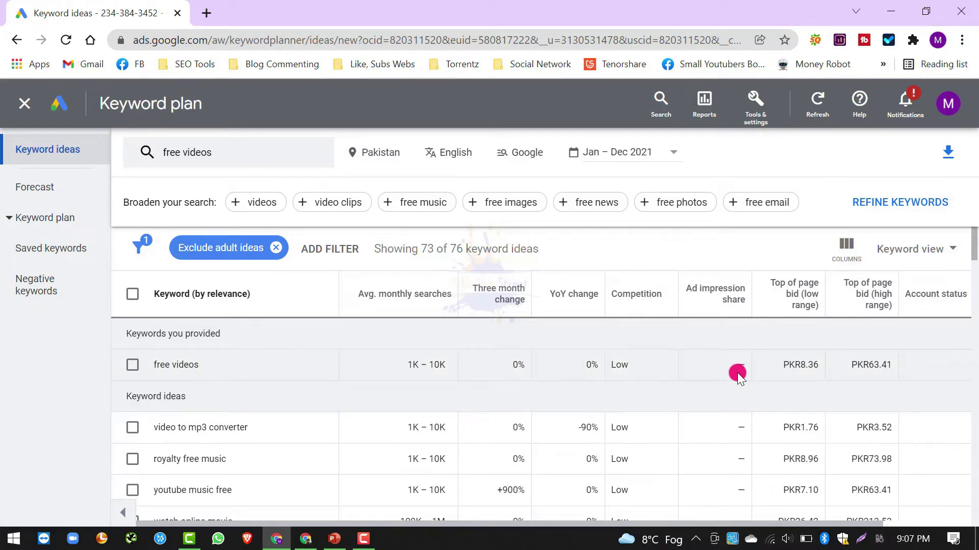
Sort the keyword ideas by average monthly searches in descending order and look through the list
{"action": "left_click", "coordinate": [408, 304]}
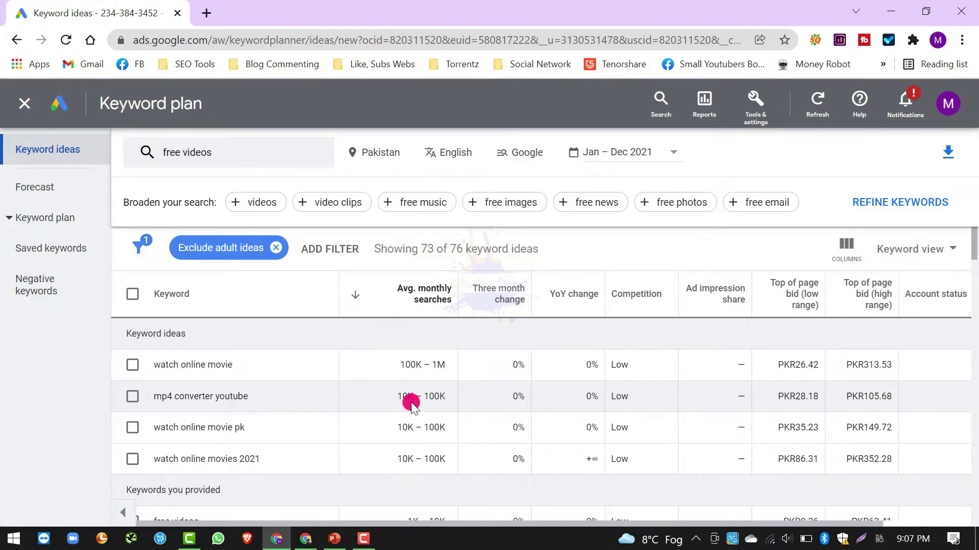
{"action": "scroll", "coordinate": [340, 429], "scroll_direction": "down", "scroll_amount": 1}
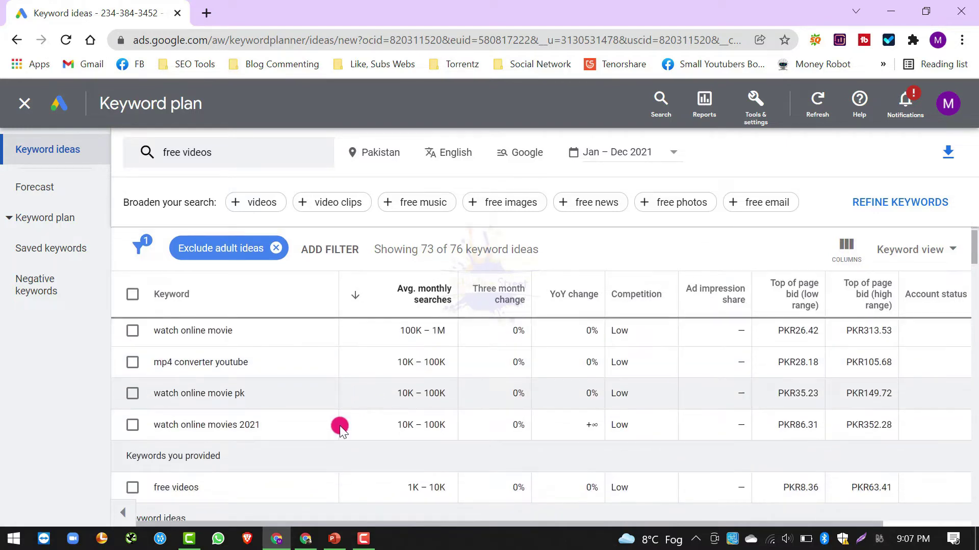
{"action": "scroll", "coordinate": [339, 427], "scroll_direction": "down", "scroll_amount": 1}
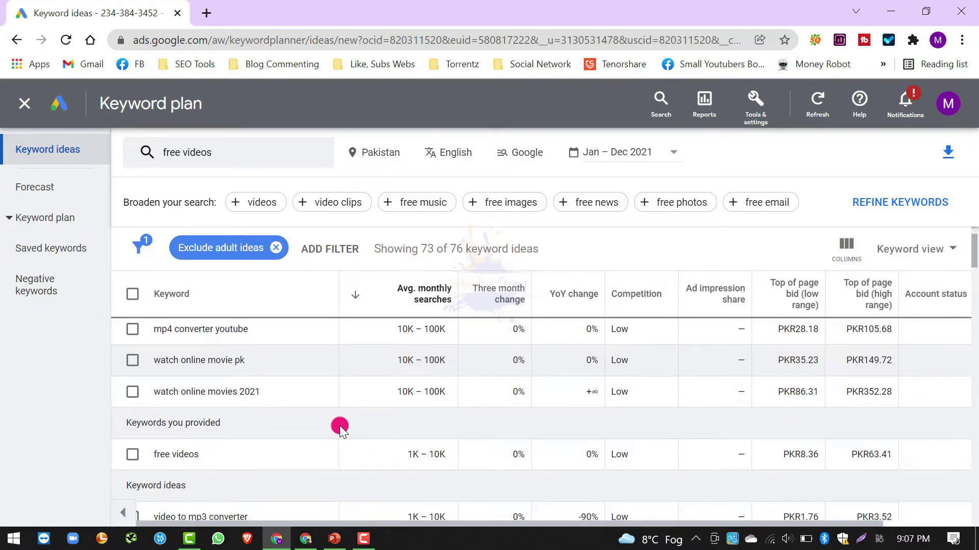
{"action": "scroll", "coordinate": [339, 426], "scroll_direction": "down", "scroll_amount": 3}
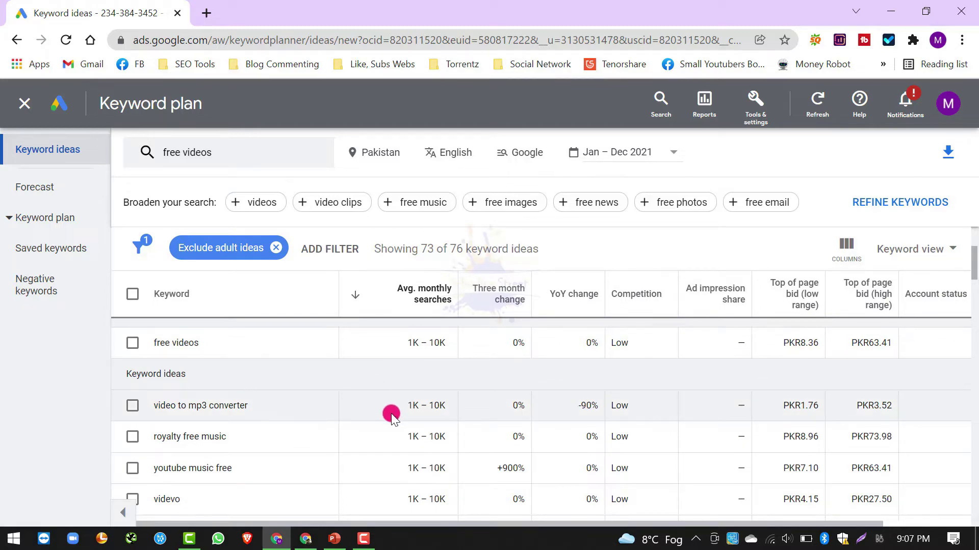
Select the keyword ideas "watch online movie", "mp4 converter youtube", "watch online movie pk" and "watch online movies 2021"
{"action": "scroll", "coordinate": [390, 414], "scroll_direction": "down", "scroll_amount": 5}
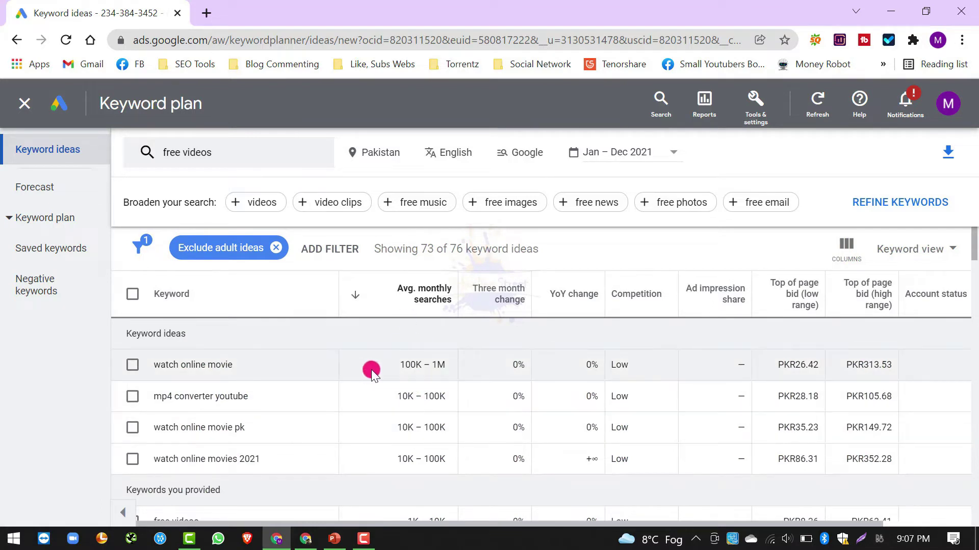
{"action": "left_click", "coordinate": [133, 365]}
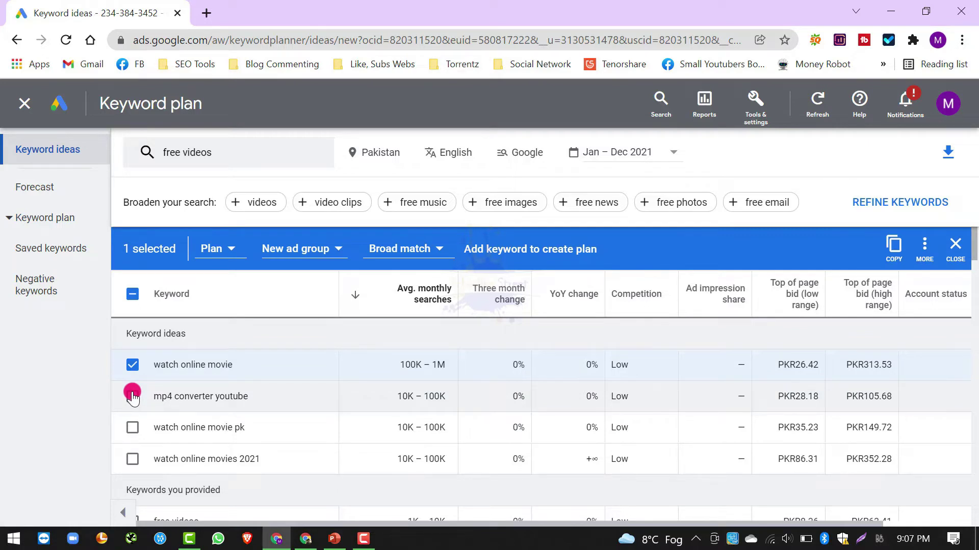
{"action": "left_click", "coordinate": [132, 396]}
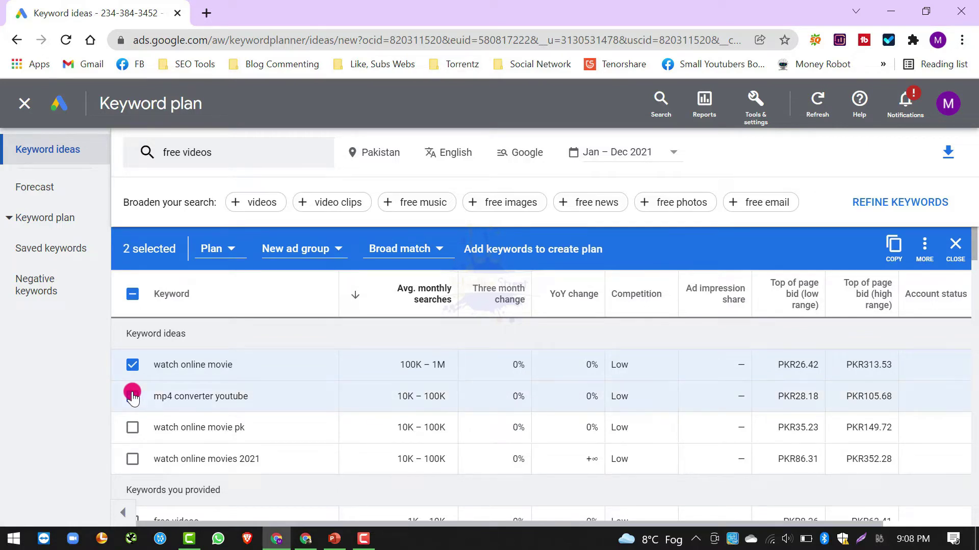
{"action": "left_click", "coordinate": [132, 427]}
{"action": "left_click", "coordinate": [132, 459]}
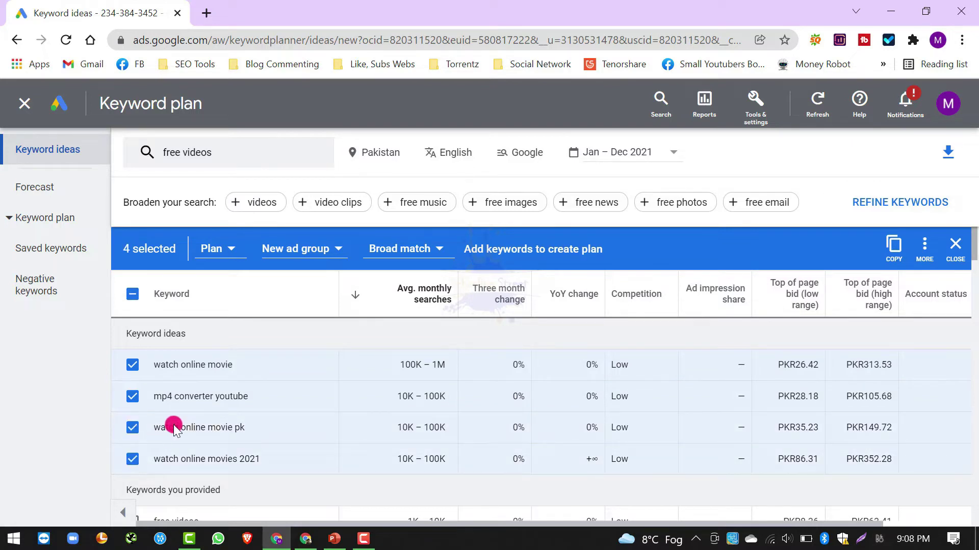
Add "free videos", "royalty free music", "youtube music free" and "videvo" to the keyword selection
{"action": "scroll", "coordinate": [173, 427], "scroll_direction": "down", "scroll_amount": 3}
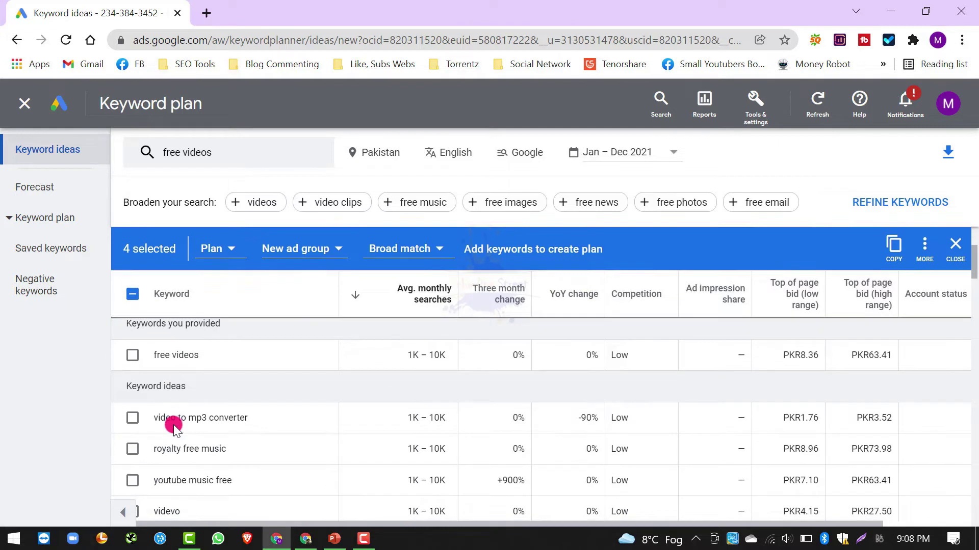
{"action": "left_click", "coordinate": [132, 356]}
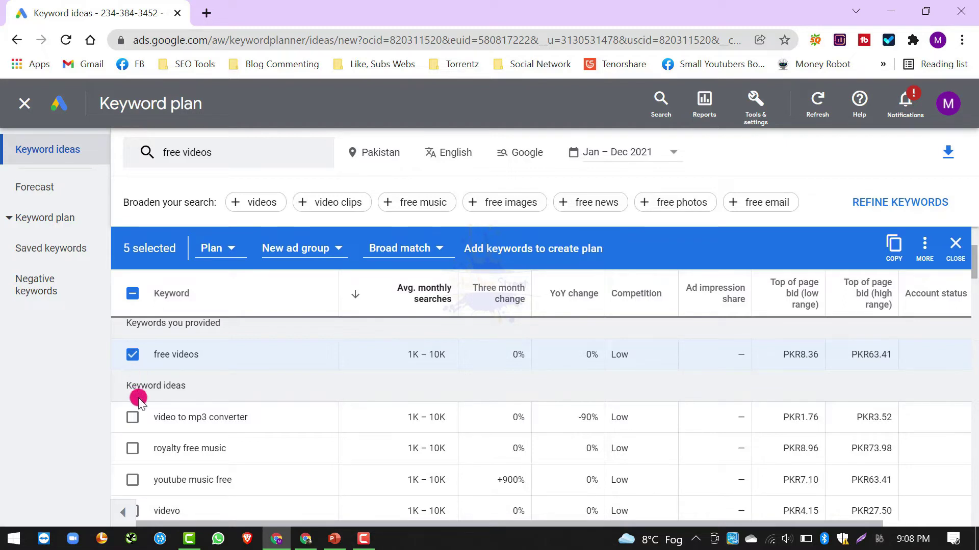
{"action": "left_click", "coordinate": [133, 449]}
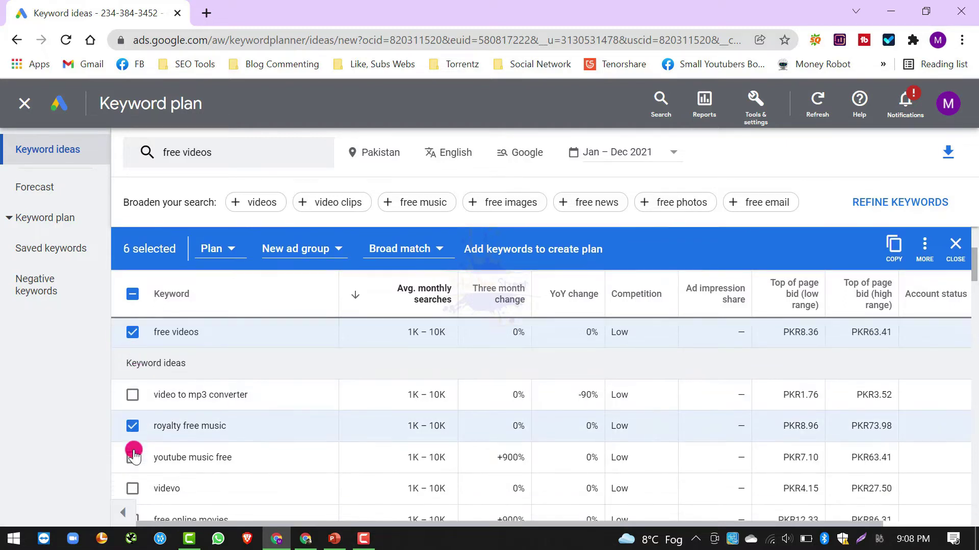
{"action": "scroll", "coordinate": [134, 454], "scroll_direction": "down", "scroll_amount": 2}
{"action": "left_click", "coordinate": [131, 397]}
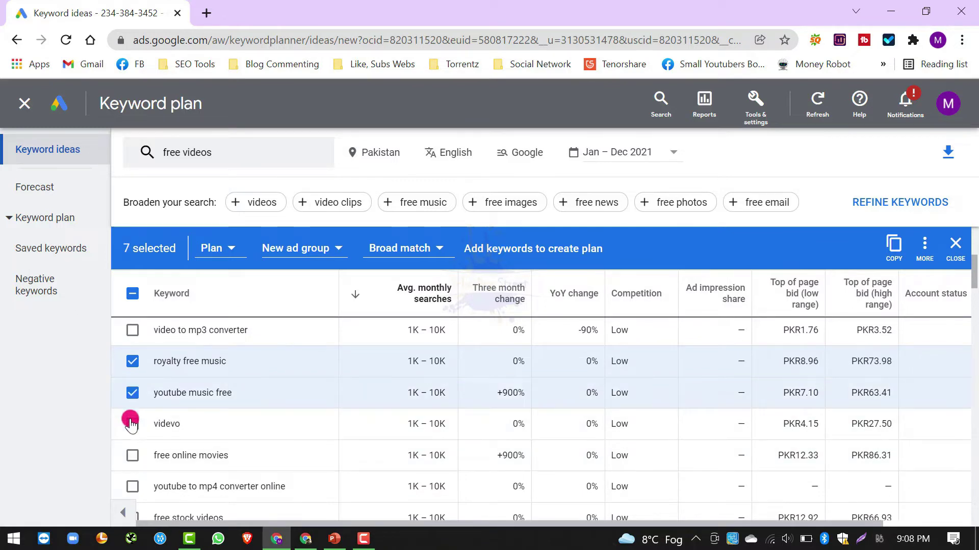
{"action": "left_click", "coordinate": [132, 424]}
Add "free online movies", "free stock videos" and "stock video" to the selection and copy all selected keywords to the clipboard
{"action": "scroll", "coordinate": [132, 464], "scroll_direction": "down", "scroll_amount": 1}
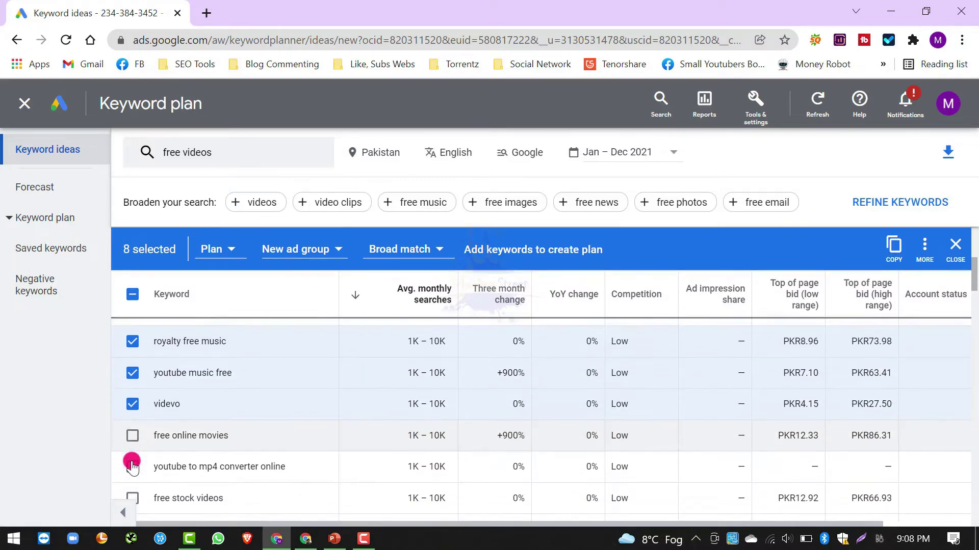
{"action": "left_click", "coordinate": [133, 403]}
{"action": "left_click", "coordinate": [133, 434]}
{"action": "scroll", "coordinate": [133, 435], "scroll_direction": "down", "scroll_amount": 3}
{"action": "scroll", "coordinate": [134, 390], "scroll_direction": "down", "scroll_amount": 1}
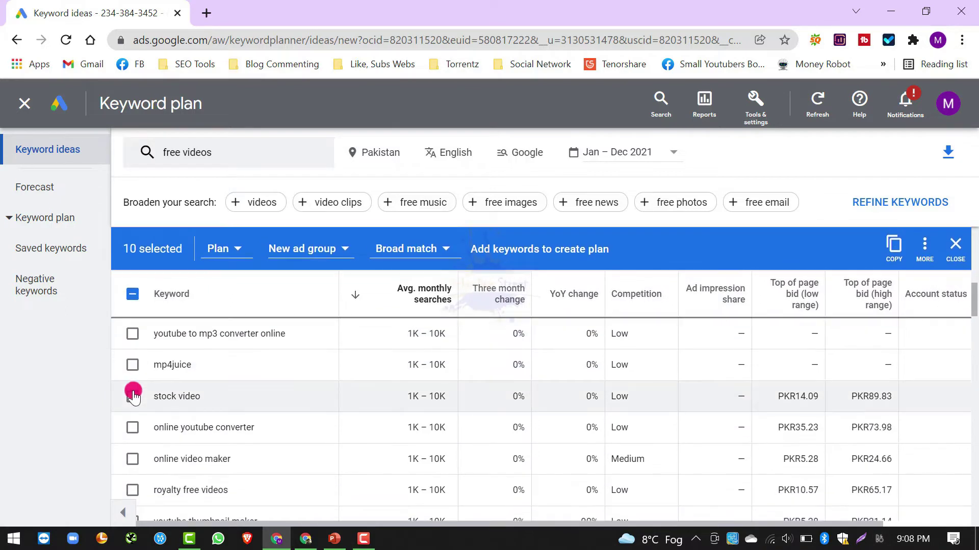
{"action": "left_click", "coordinate": [133, 396]}
{"action": "scroll", "coordinate": [133, 400], "scroll_direction": "down", "scroll_amount": 1}
{"action": "scroll", "coordinate": [134, 401], "scroll_direction": "down", "scroll_amount": 1}
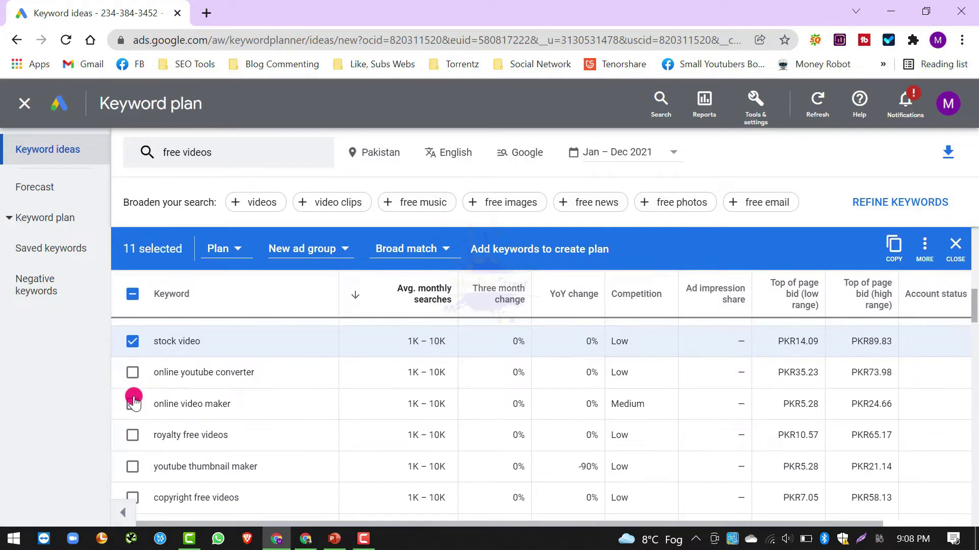
{"action": "scroll", "coordinate": [134, 403], "scroll_direction": "up", "scroll_amount": 5}
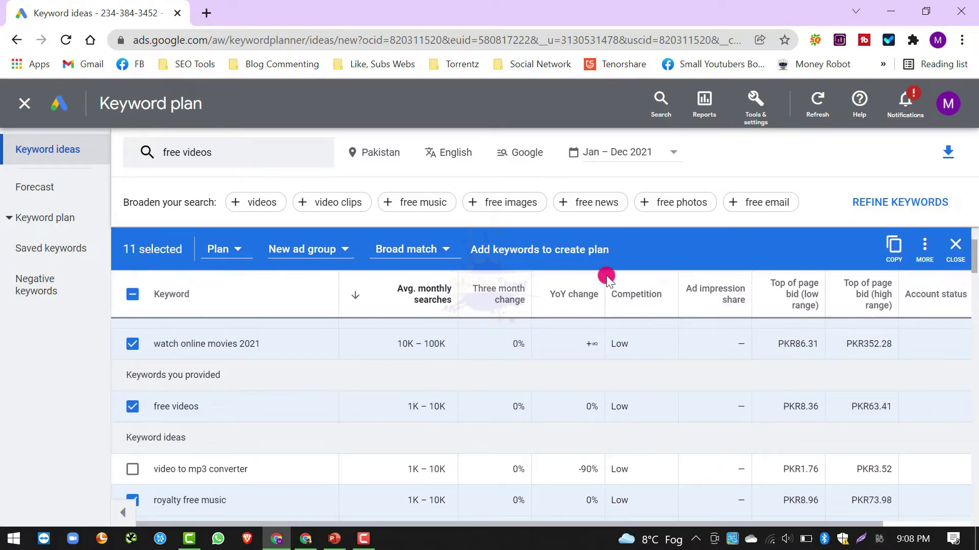
{"action": "left_click", "coordinate": [892, 260]}
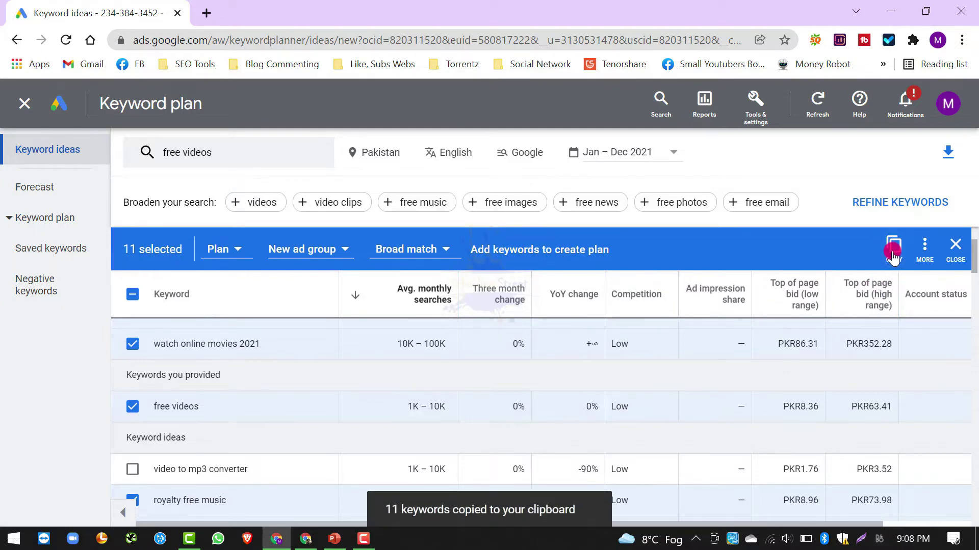
Switch to the cooking video's details in YouTube Studio and clear all of its existing tags
{"action": "left_click", "coordinate": [318, 541]}
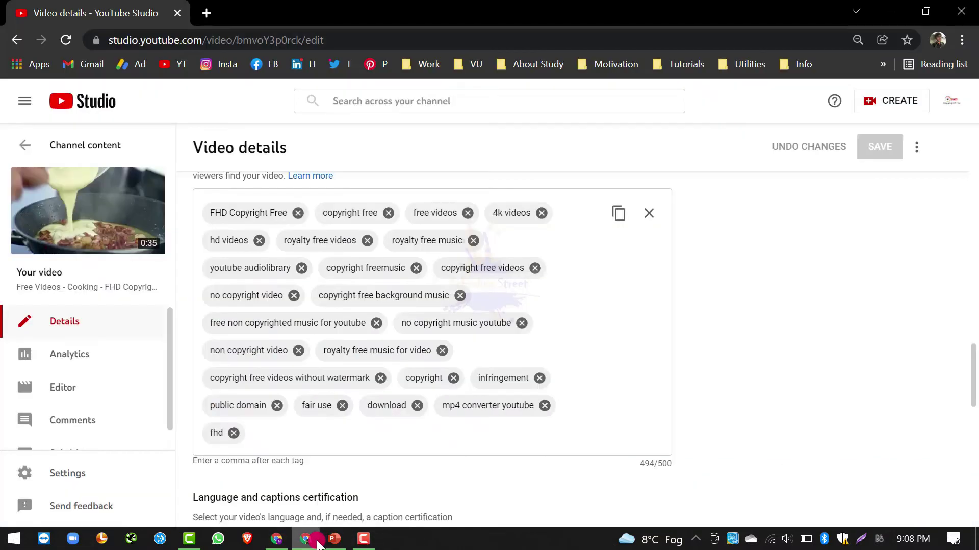
{"action": "left_click", "coordinate": [649, 213]}
Paste the copied keywords at the end of the video description, a few blank lines below "mp4 converter youtube,"
{"action": "scroll", "coordinate": [377, 258], "scroll_direction": "up", "scroll_amount": 5}
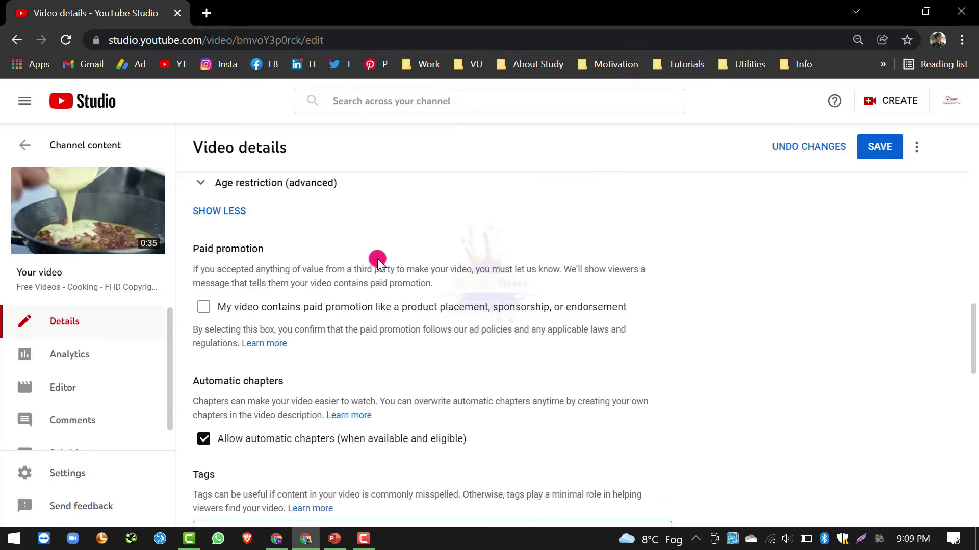
{"action": "scroll", "coordinate": [377, 258], "scroll_direction": "up", "scroll_amount": 10}
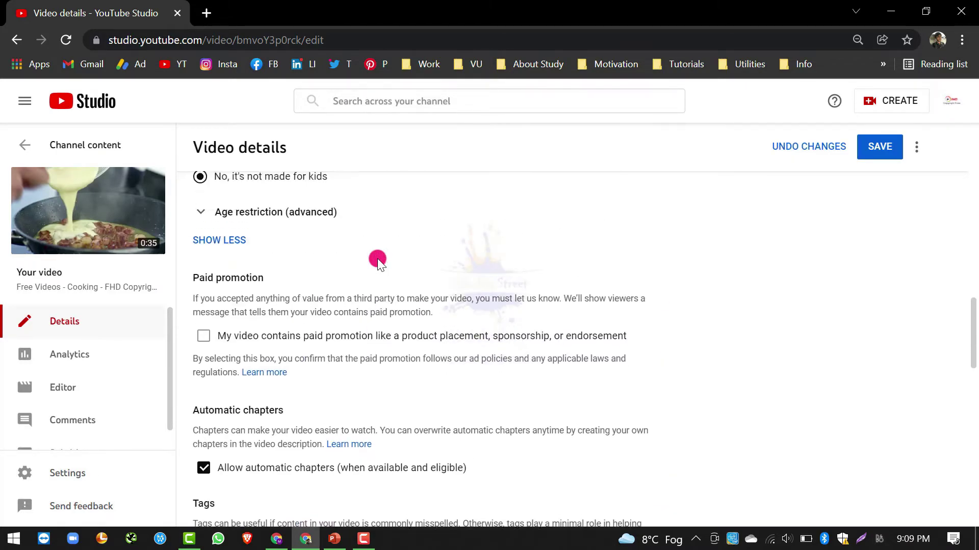
{"action": "left_click", "coordinate": [377, 258]}
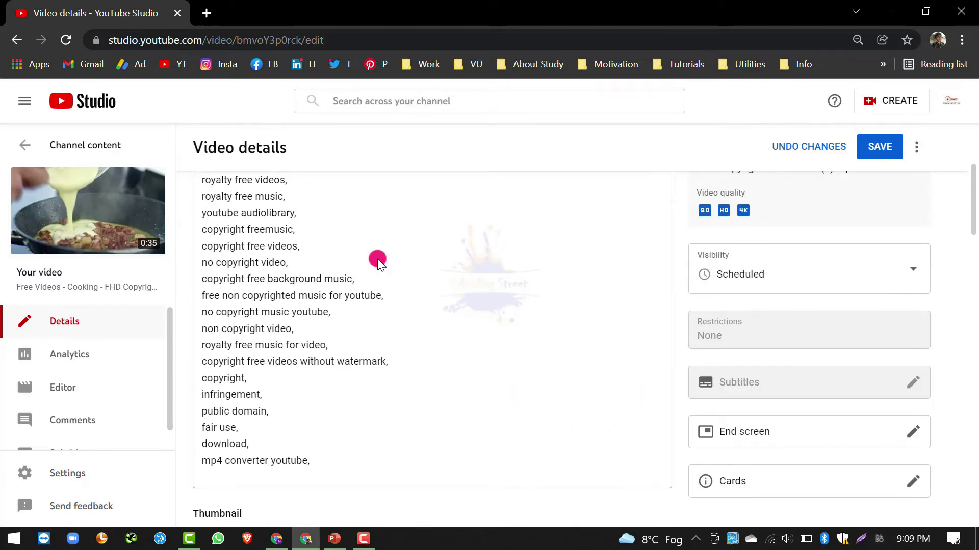
{"action": "key", "text": "Return"}
{"action": "key", "text": "Return"}
{"action": "key", "text": "Return"}
{"action": "key", "text": "Return"}
{"action": "key", "text": "Return"}
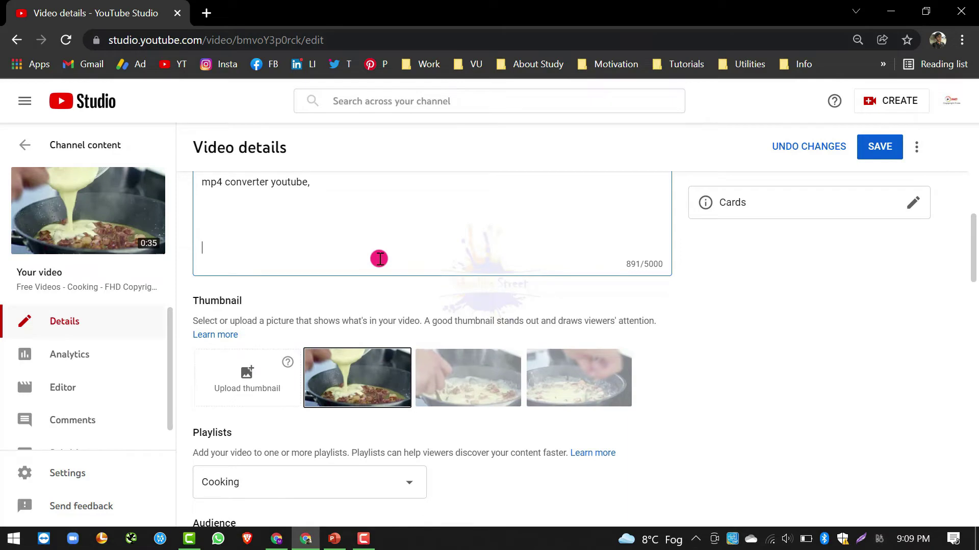
{"action": "key", "text": "ctrl+v"}
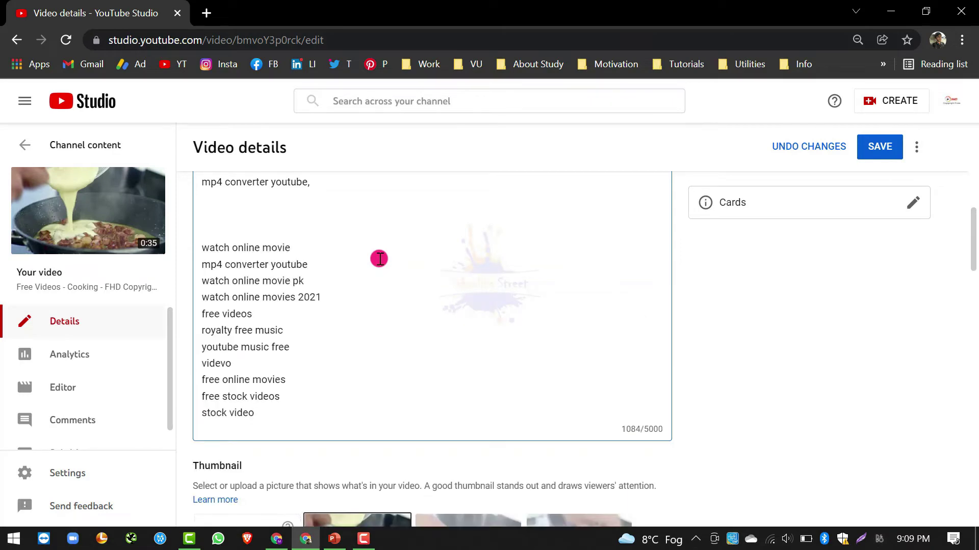
Add a comma after each pasted keyword in the description, from "watch online movie" through "stock video"
{"action": "scroll", "coordinate": [391, 306], "scroll_direction": "down", "scroll_amount": 1}
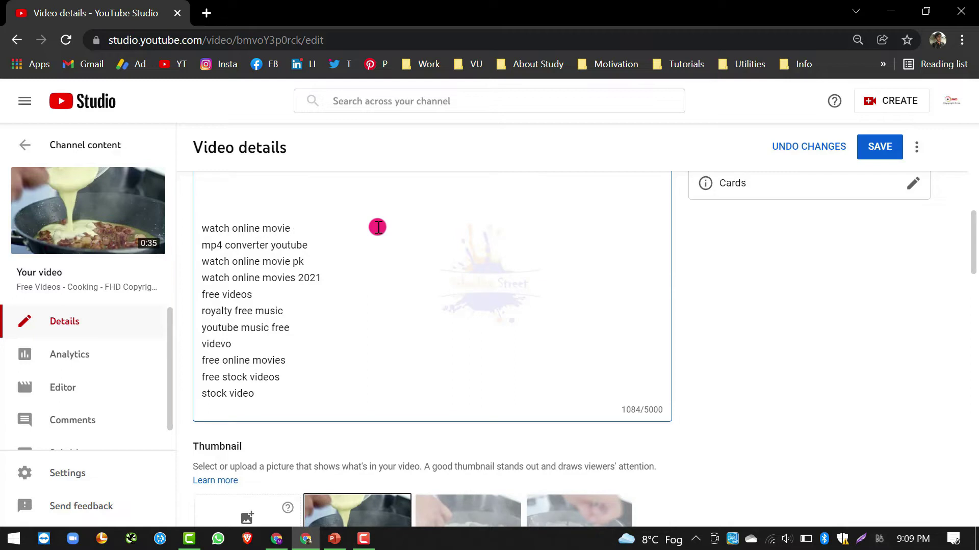
{"action": "key", "text": "Down"}
{"action": "key", "text": "Home"}
{"action": "type", "text": ","}
{"action": "key", "text": "Down"}
{"action": "type", "text": ","}
{"action": "key", "text": "Down"}
{"action": "key", "text": "End"}
{"action": "type", "text": ","}
{"action": "key", "text": "Down"}
{"action": "type", "text": ","}
{"action": "key", "text": "Down"}
{"action": "key", "text": "End"}
{"action": "type", "text": ","}
{"action": "key", "text": "Down"}
{"action": "key", "text": "End"}
{"action": "type", "text": ","}
{"action": "key", "text": "Down"}
{"action": "key", "text": "End"}
{"action": "type", "text": ","}
{"action": "key", "text": "Down"}
{"action": "key", "text": "End"}
{"action": "type", "text": ","}
{"action": "key", "text": "Down"}
{"action": "key", "text": "End"}
{"action": "key", "text": "comma"}
{"action": "key", "text": "Down"}
{"action": "key", "text": "End"}
{"action": "type", "text": ","}
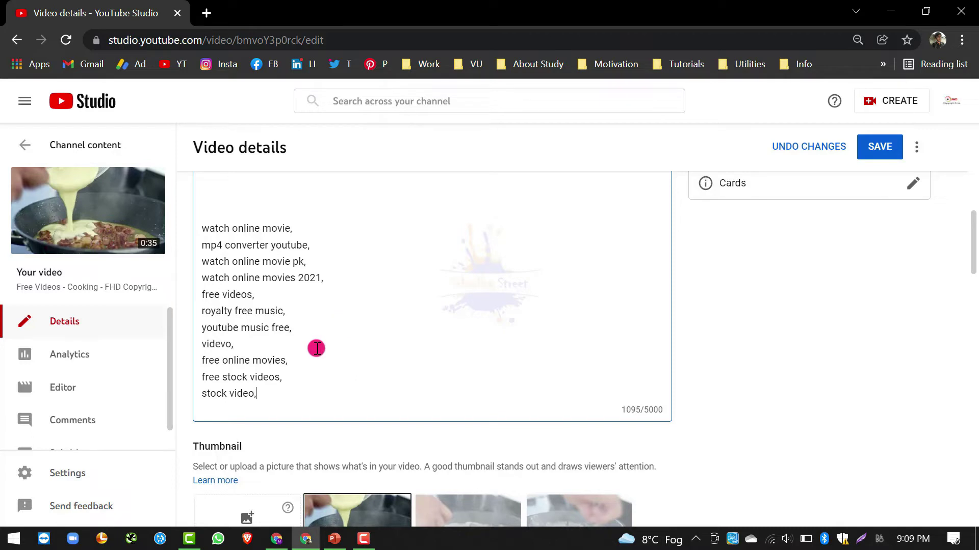
Cut the comma-separated keywords from the description and paste them as the video's tags
{"action": "left_click_drag", "start_coordinate": [257, 395], "coordinate": [203, 227]}
{"action": "right_click", "coordinate": [218, 236]}
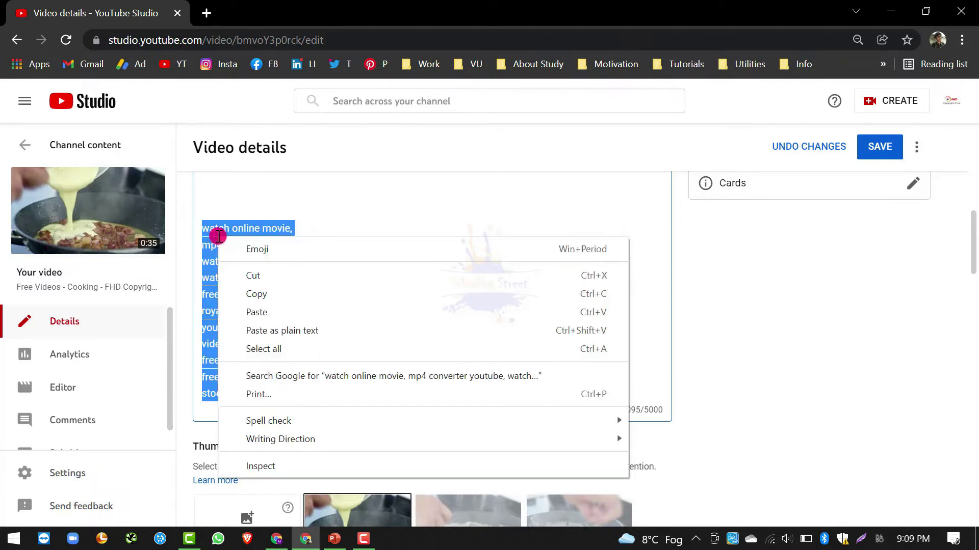
{"action": "left_click", "coordinate": [277, 278]}
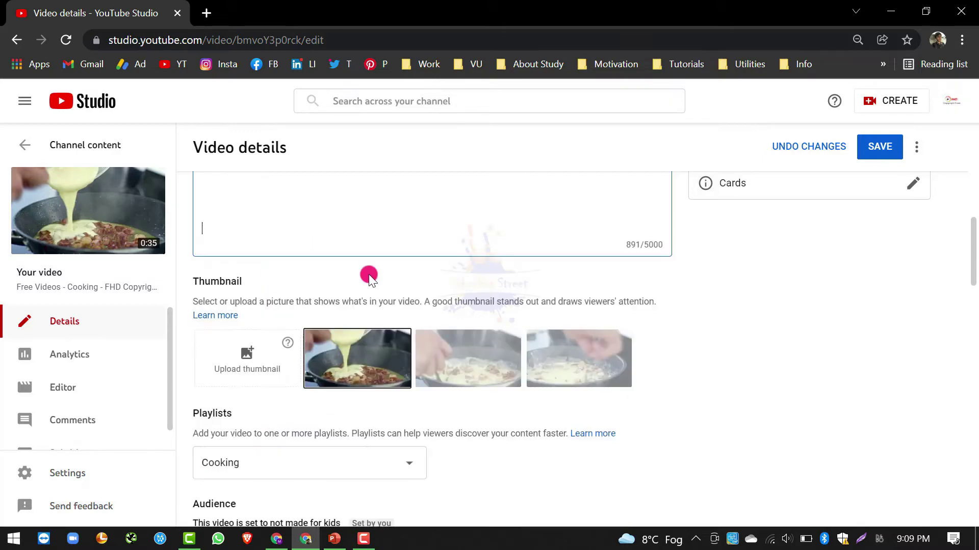
{"action": "scroll", "coordinate": [367, 276], "scroll_direction": "down", "scroll_amount": 2}
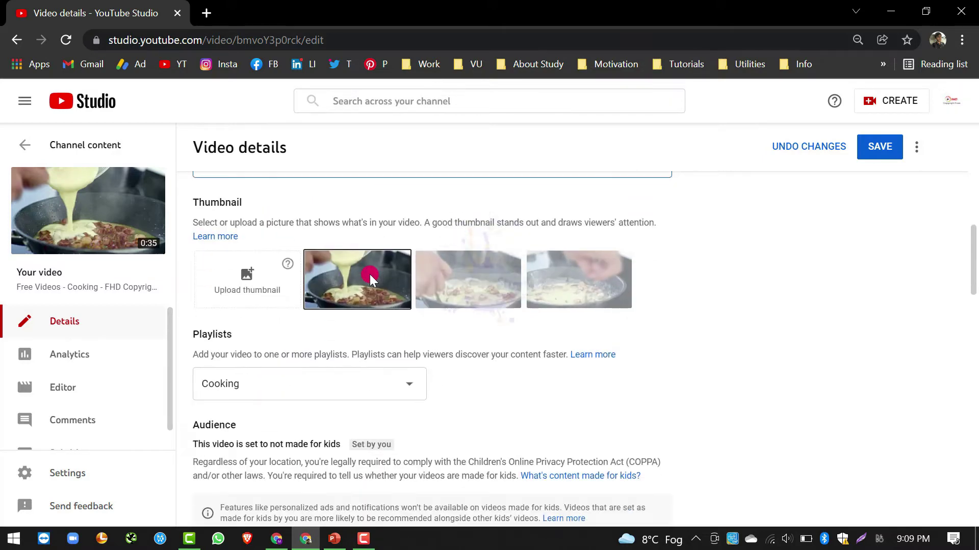
{"action": "scroll", "coordinate": [369, 274], "scroll_direction": "down", "scroll_amount": 12}
{"action": "scroll", "coordinate": [369, 274], "scroll_direction": "down", "scroll_amount": 3}
{"action": "left_click", "coordinate": [270, 225]}
{"action": "key", "text": "ctrl+v"}
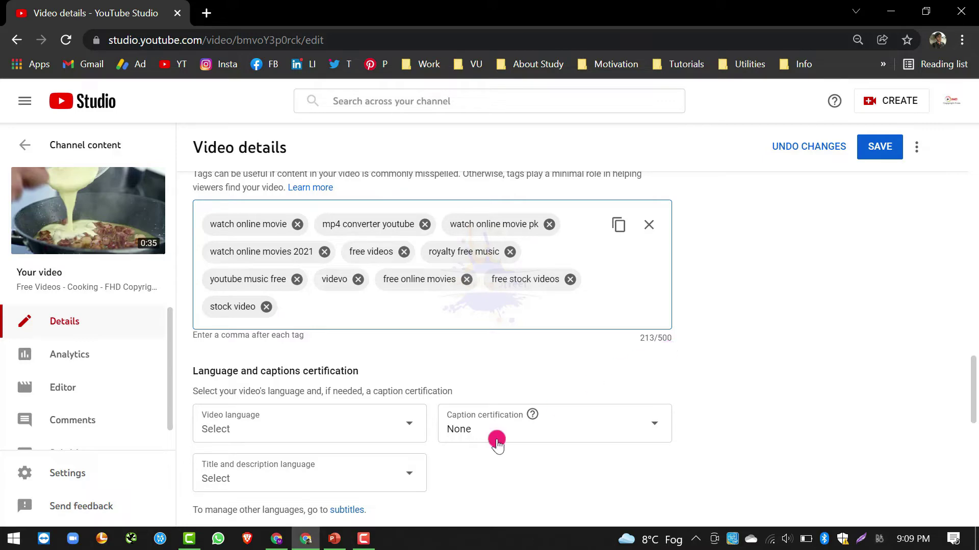
Switch back to Keyword Planner and replace the search keyword with "cooking" to get new keyword ideas
{"action": "left_click", "coordinate": [277, 540]}
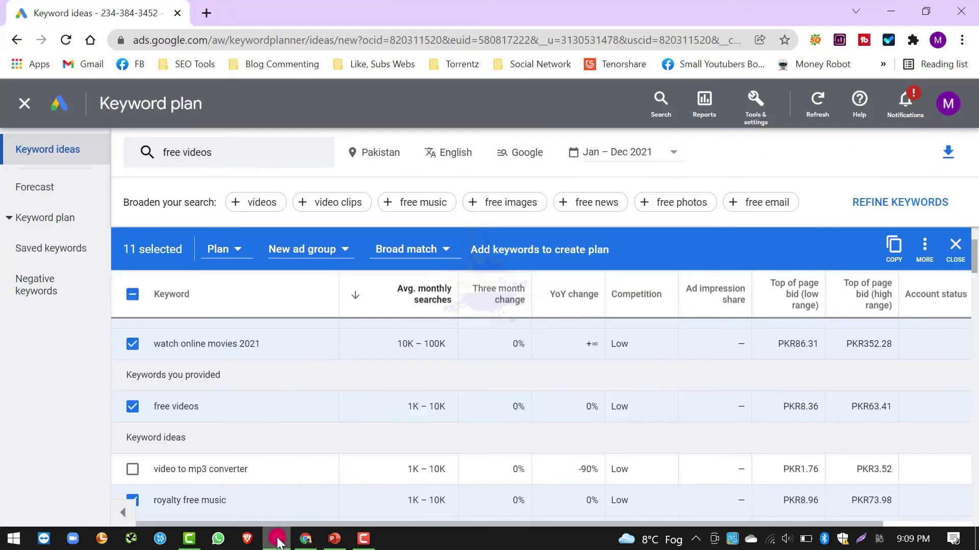
{"action": "left_click", "coordinate": [240, 154]}
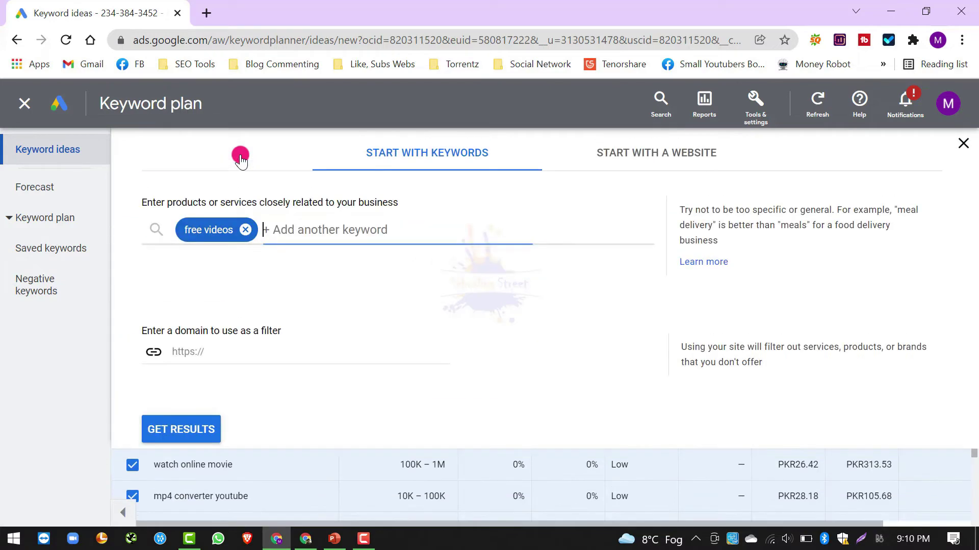
{"action": "left_click", "coordinate": [245, 230]}
{"action": "type", "text": "cooking"}
{"action": "key", "text": "Return"}
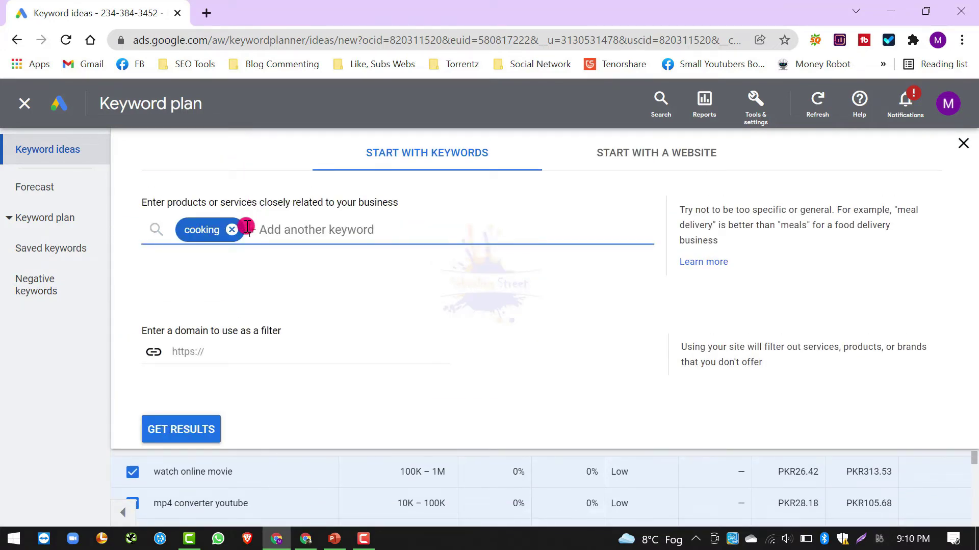
{"action": "left_click", "coordinate": [167, 431]}
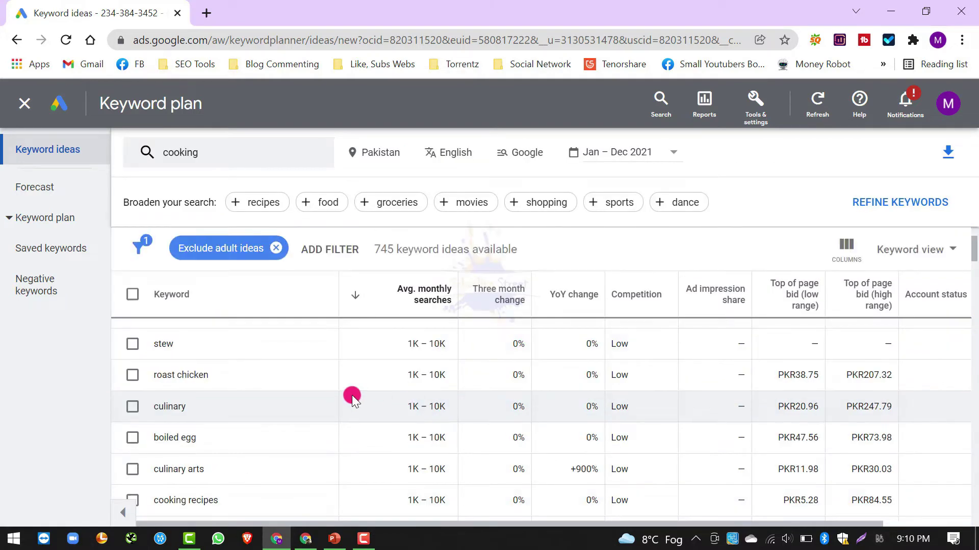
Select the keyword ideas from "cooking" and "master chef" through "recipe for cookies" and copy them
{"action": "scroll", "coordinate": [352, 395], "scroll_direction": "down", "scroll_amount": 3}
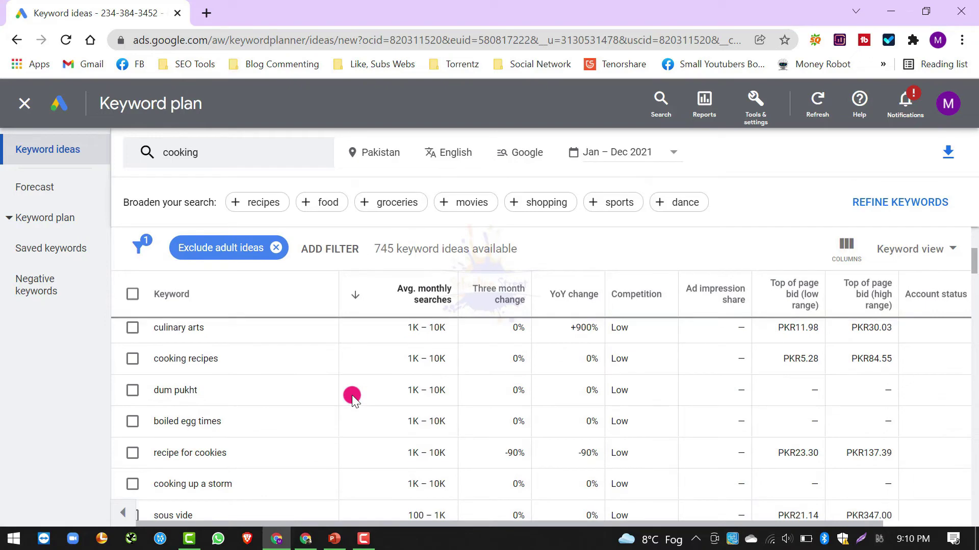
{"action": "scroll", "coordinate": [351, 396], "scroll_direction": "up", "scroll_amount": 5}
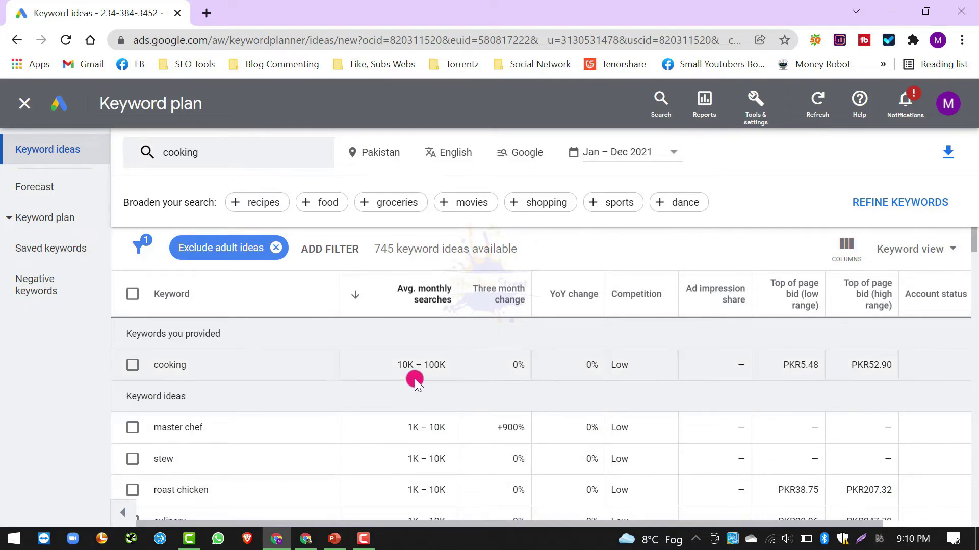
{"action": "scroll", "coordinate": [268, 445], "scroll_direction": "down", "scroll_amount": 3}
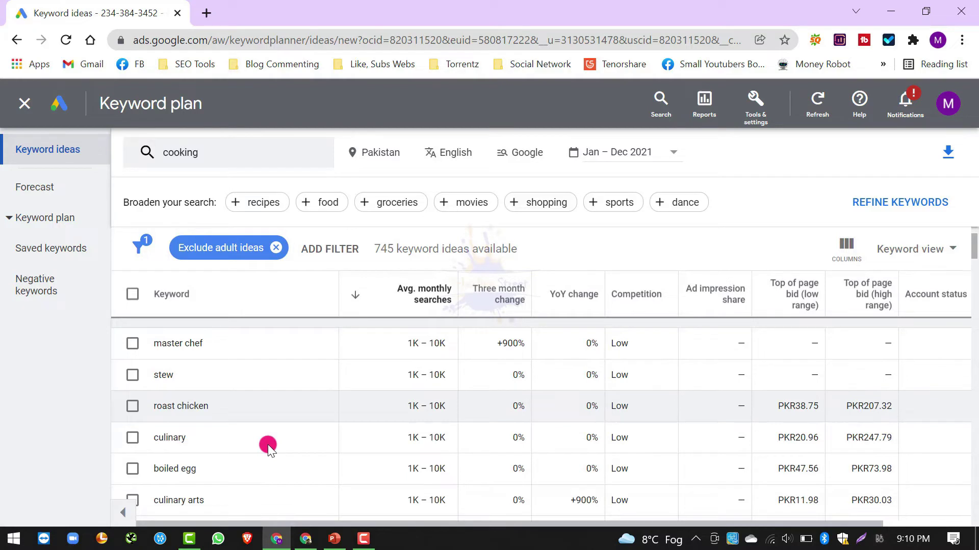
{"action": "scroll", "coordinate": [267, 444], "scroll_direction": "down", "scroll_amount": 5}
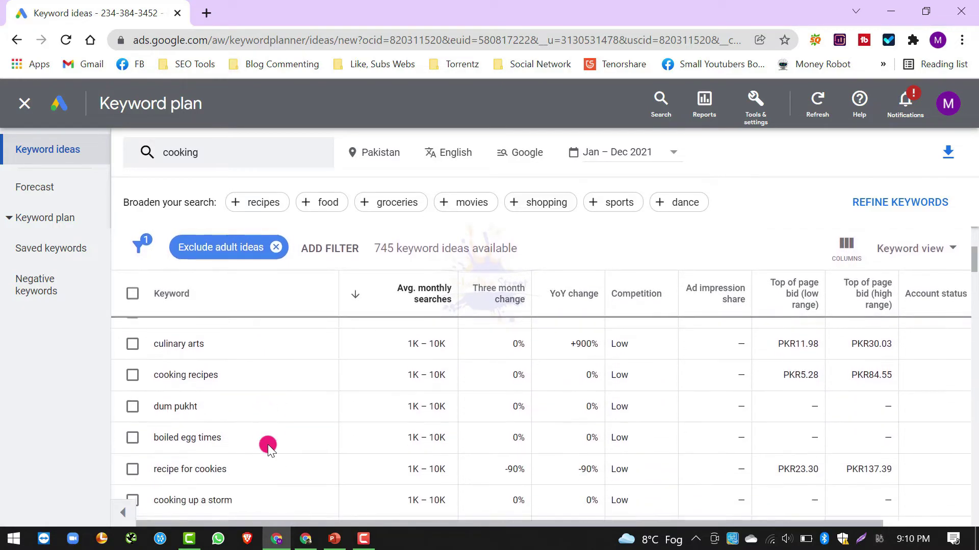
{"action": "scroll", "coordinate": [267, 444], "scroll_direction": "up", "scroll_amount": 10}
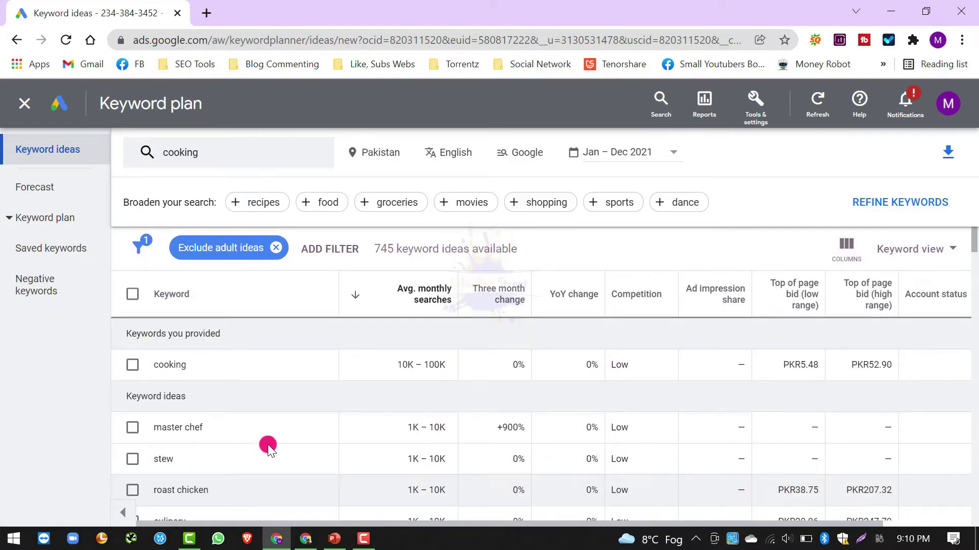
{"action": "left_click", "coordinate": [132, 366]}
{"action": "left_click", "coordinate": [132, 427]}
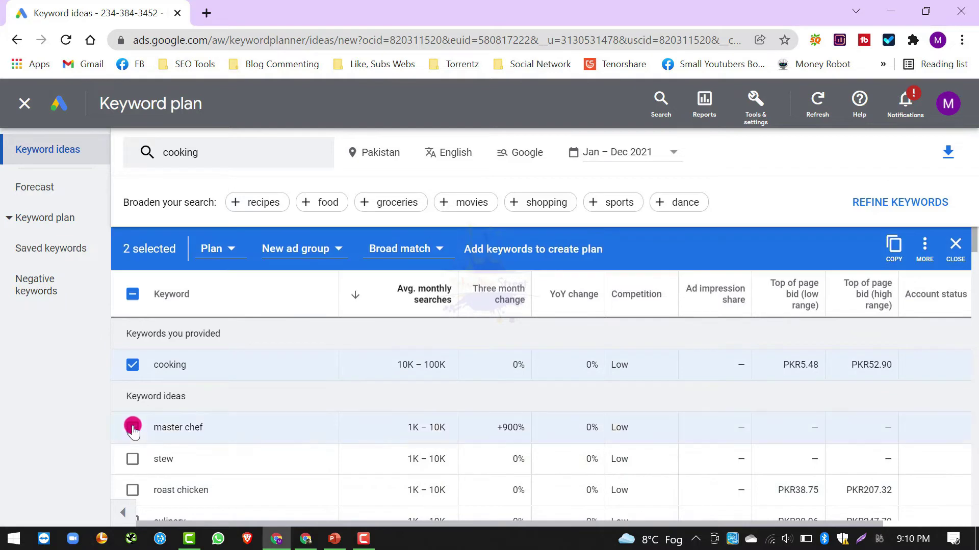
{"action": "left_click", "coordinate": [132, 459]}
{"action": "scroll", "coordinate": [132, 461], "scroll_direction": "down", "scroll_amount": 2}
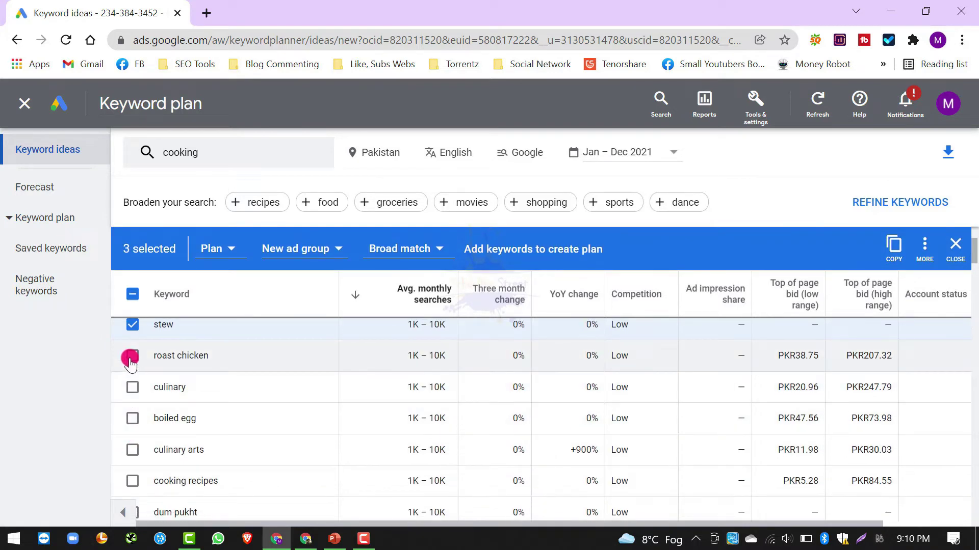
{"action": "left_click", "coordinate": [132, 355]}
{"action": "left_click", "coordinate": [132, 387]}
{"action": "left_click", "coordinate": [132, 415]}
{"action": "left_click", "coordinate": [132, 448]}
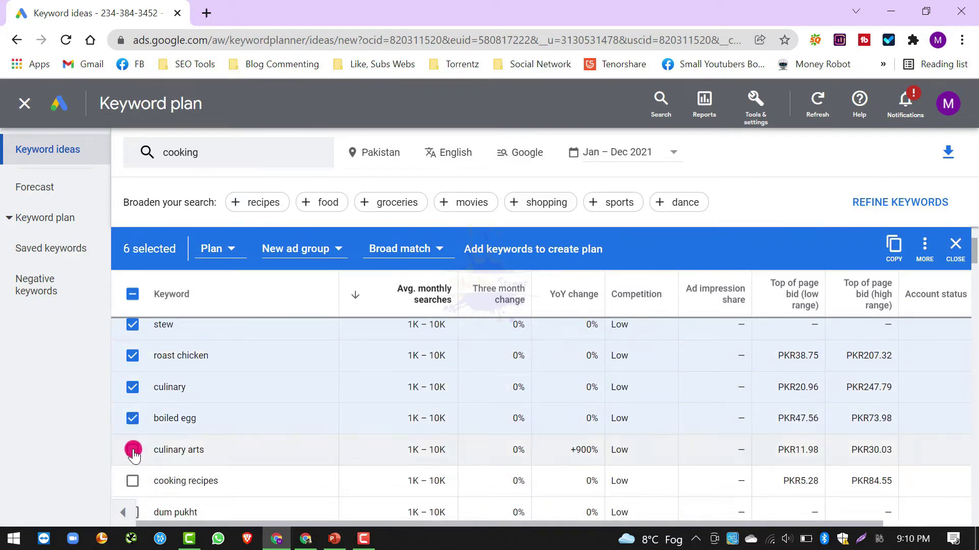
{"action": "left_click", "coordinate": [132, 479]}
{"action": "scroll", "coordinate": [153, 473], "scroll_direction": "down", "scroll_amount": 2}
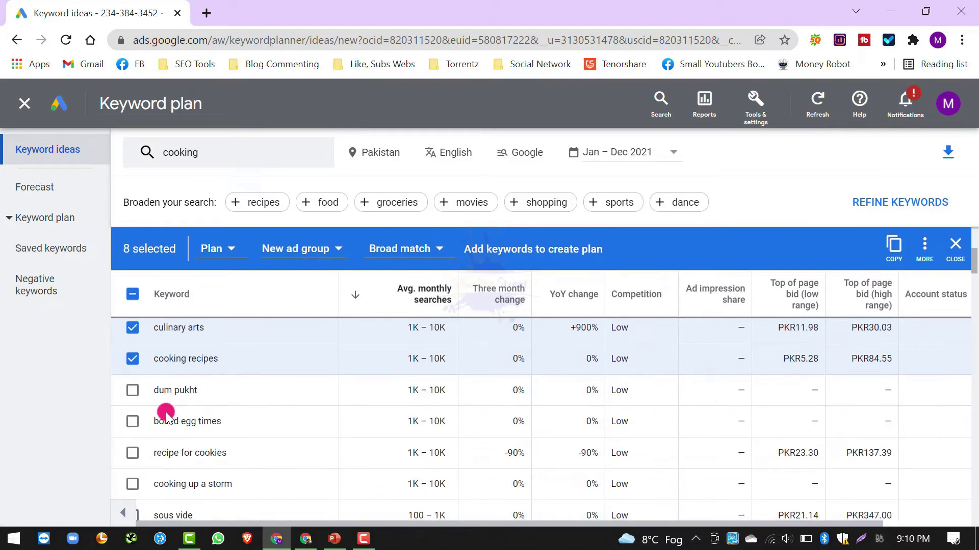
{"action": "left_click", "coordinate": [132, 390]}
{"action": "left_click", "coordinate": [132, 421]}
{"action": "left_click", "coordinate": [132, 452]}
{"action": "left_click", "coordinate": [893, 247]}
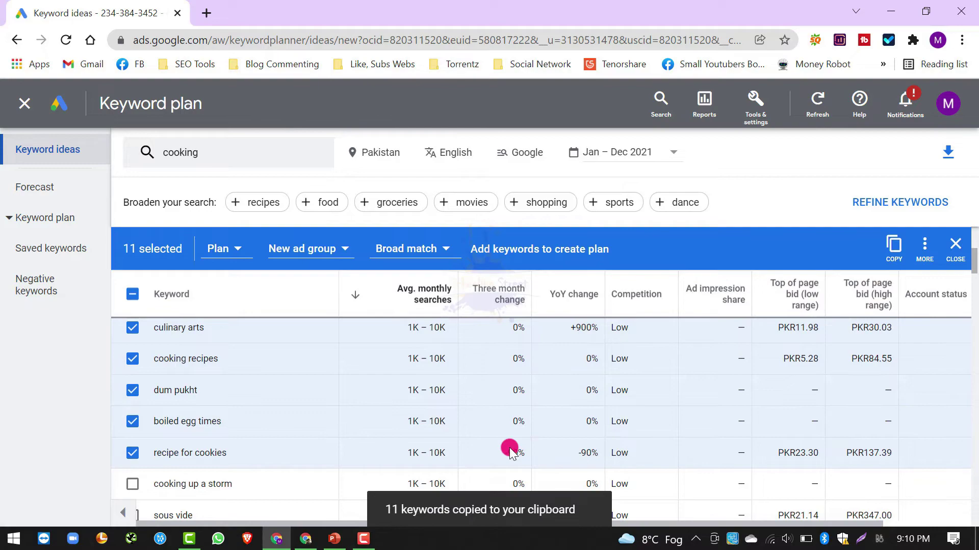
Switch to YouTube Studio, try pasting the copied keywords directly into the video's tags, and remove the resulting combined tag
{"action": "left_click", "coordinate": [308, 539]}
{"action": "scroll", "coordinate": [385, 234], "scroll_direction": "up", "scroll_amount": 10}
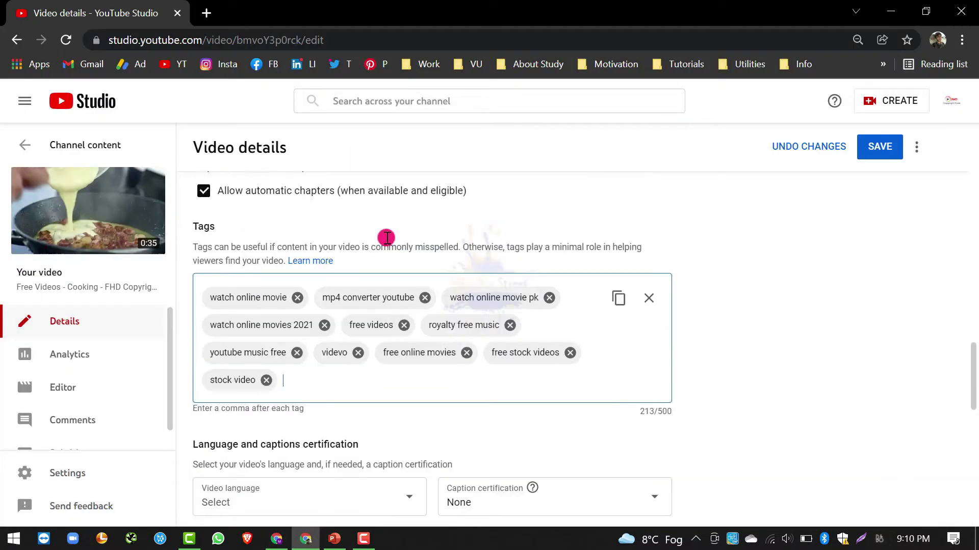
{"action": "scroll", "coordinate": [386, 238], "scroll_direction": "up", "scroll_amount": 5}
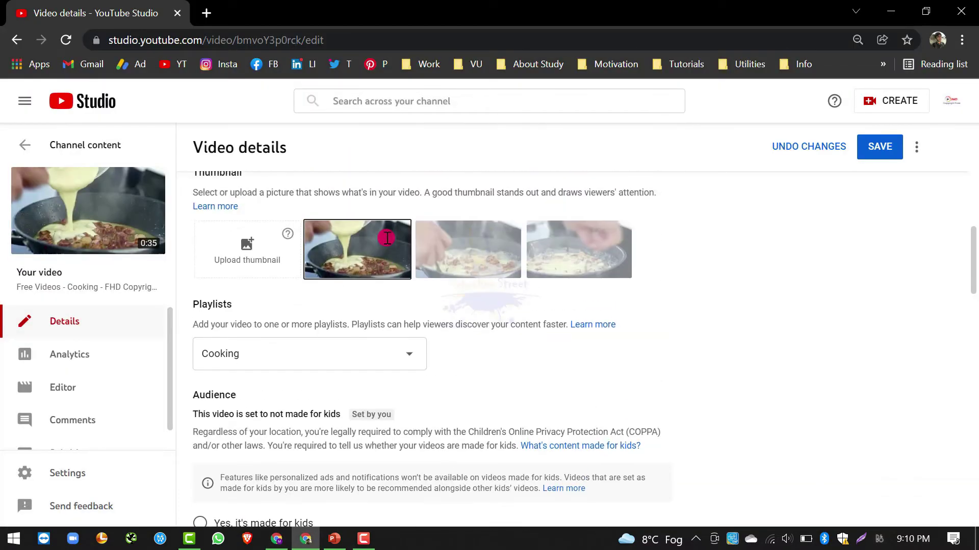
{"action": "scroll", "coordinate": [386, 238], "scroll_direction": "down", "scroll_amount": 3}
{"action": "scroll", "coordinate": [387, 238], "scroll_direction": "down", "scroll_amount": 10}
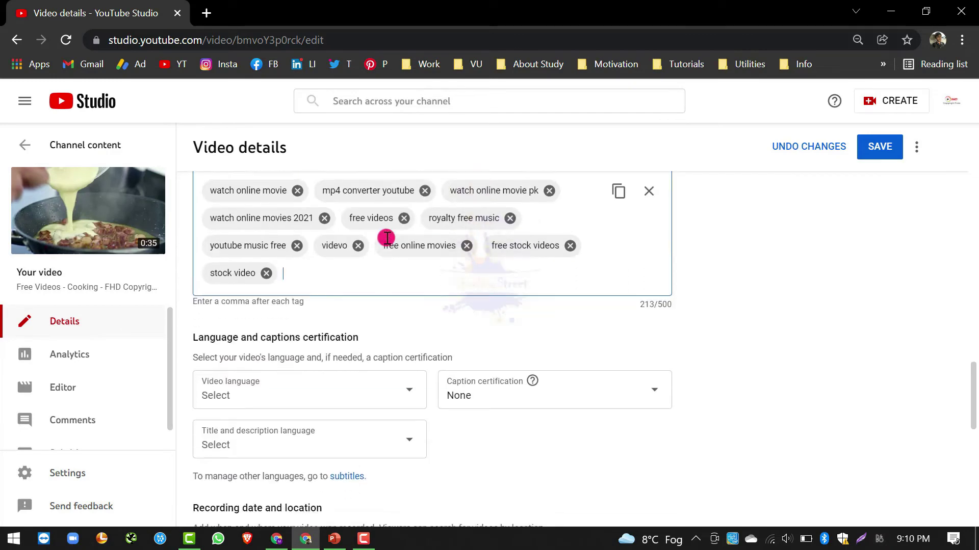
{"action": "key", "text": "ctrl+v"}
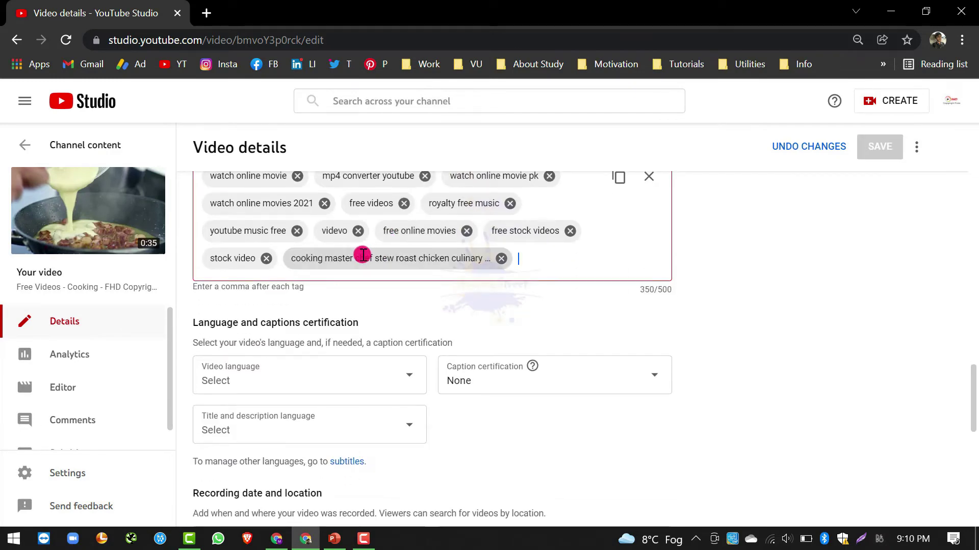
{"action": "left_click", "coordinate": [502, 261]}
Paste the copied keywords a few blank lines below "mp4 converter youtube," in the description and put a comma after each one
{"action": "scroll", "coordinate": [458, 293], "scroll_direction": "up", "scroll_amount": 15}
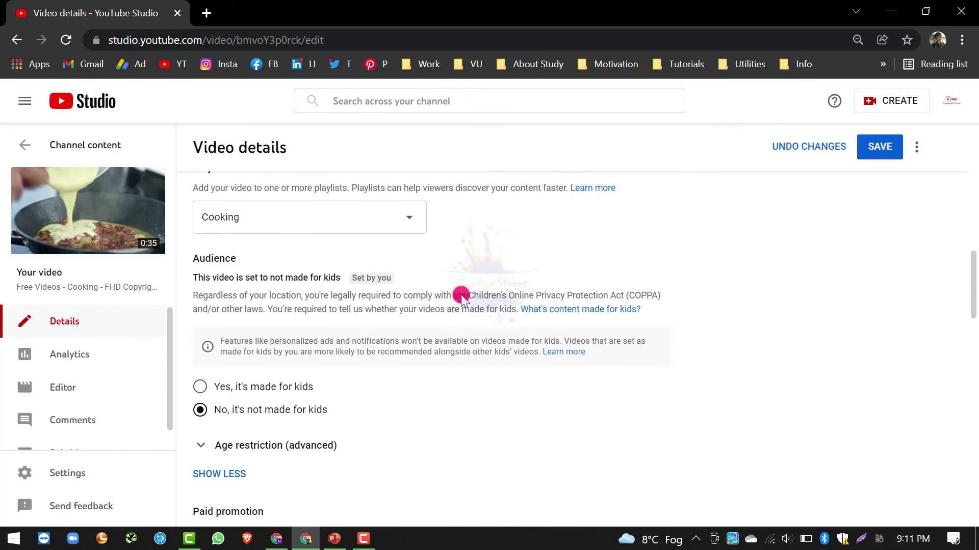
{"action": "scroll", "coordinate": [462, 298], "scroll_direction": "up", "scroll_amount": 4}
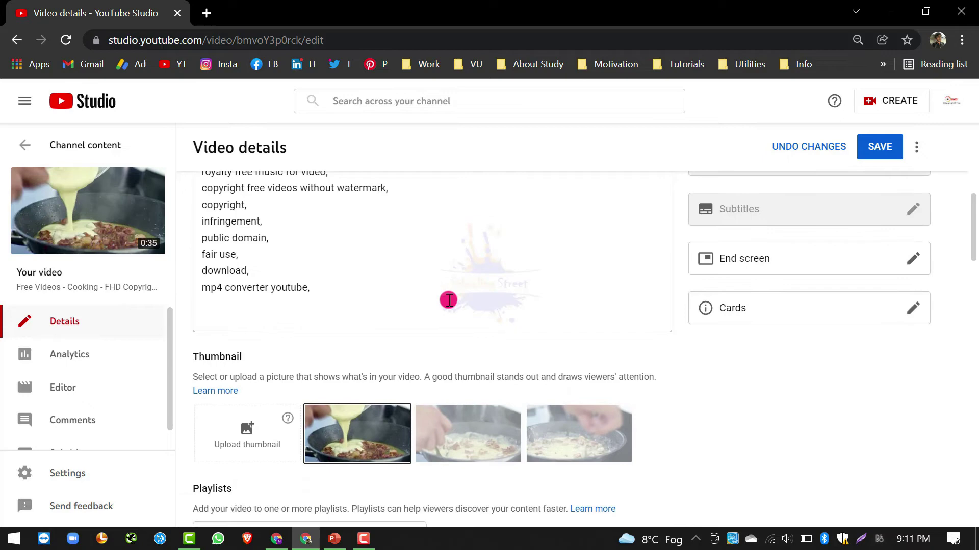
{"action": "key", "text": "Return"}
{"action": "key", "text": "Return"}
{"action": "key", "text": "Return"}
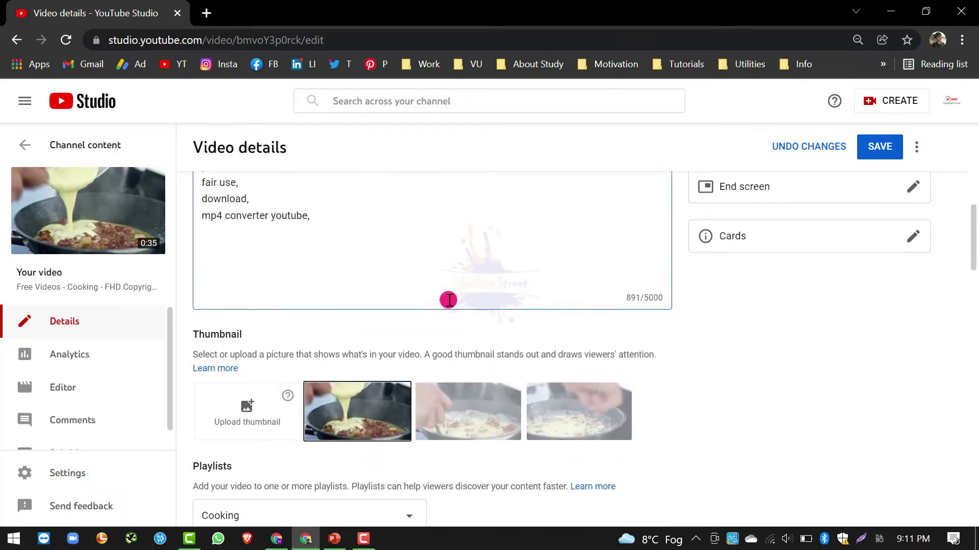
{"action": "key", "text": "ctrl+v"}
{"action": "right_click", "coordinate": [448, 299]}
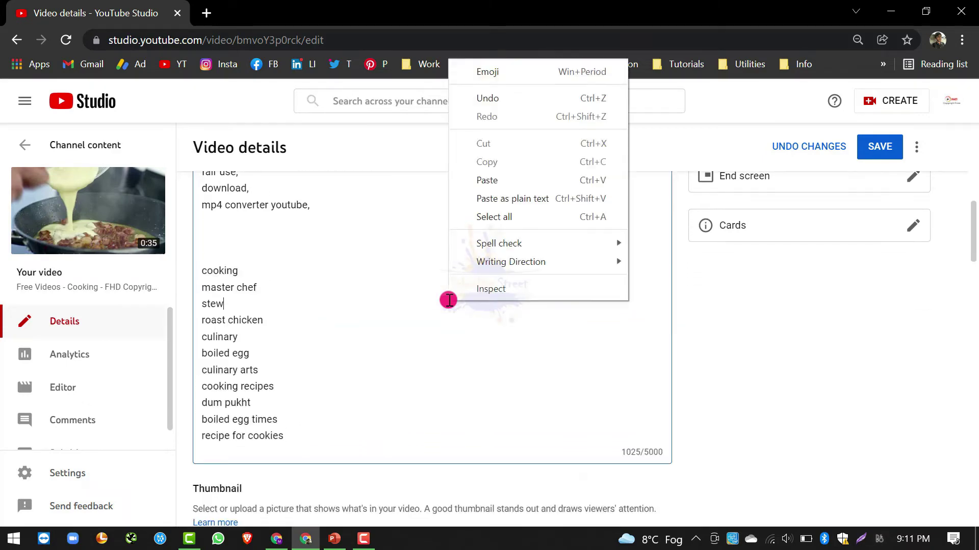
{"action": "left_click", "coordinate": [404, 268]}
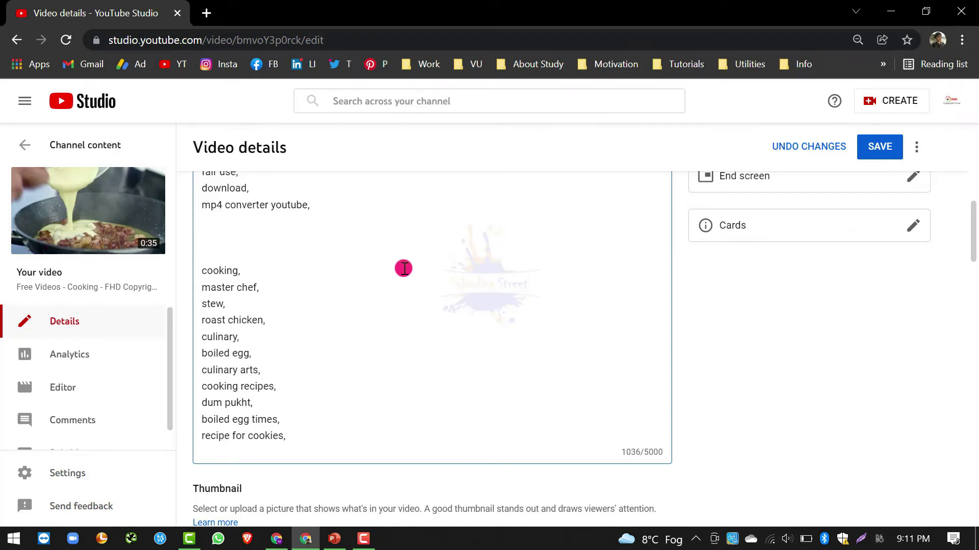
Add the comma-separated keywords from the description, "cooking" through "recipe for cookies", to the video's existing tags
{"action": "key", "text": "shift+Up"}
{"action": "key", "text": "shift+Up"}
{"action": "key", "text": "shift+Up"}
{"action": "key", "text": "shift+Up"}
{"action": "key", "text": "shift+Up"}
{"action": "key", "text": "shift+Up"}
{"action": "key", "text": "shift+Up"}
{"action": "key", "text": "shift+Up"}
{"action": "key", "text": "shift+Up"}
{"action": "key", "text": "shift+Up"}
{"action": "key", "text": "shift+Up"}
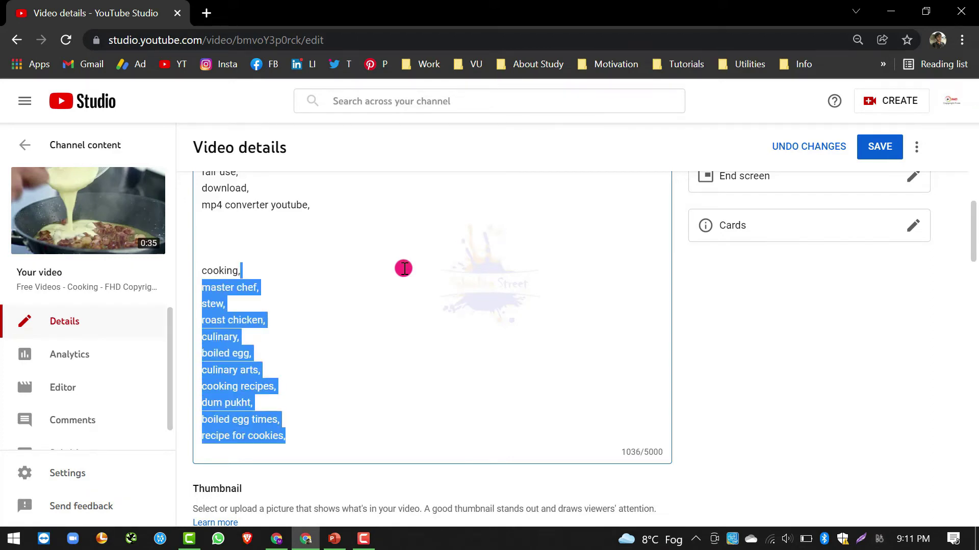
{"action": "scroll", "coordinate": [404, 269], "scroll_direction": "down", "scroll_amount": 15}
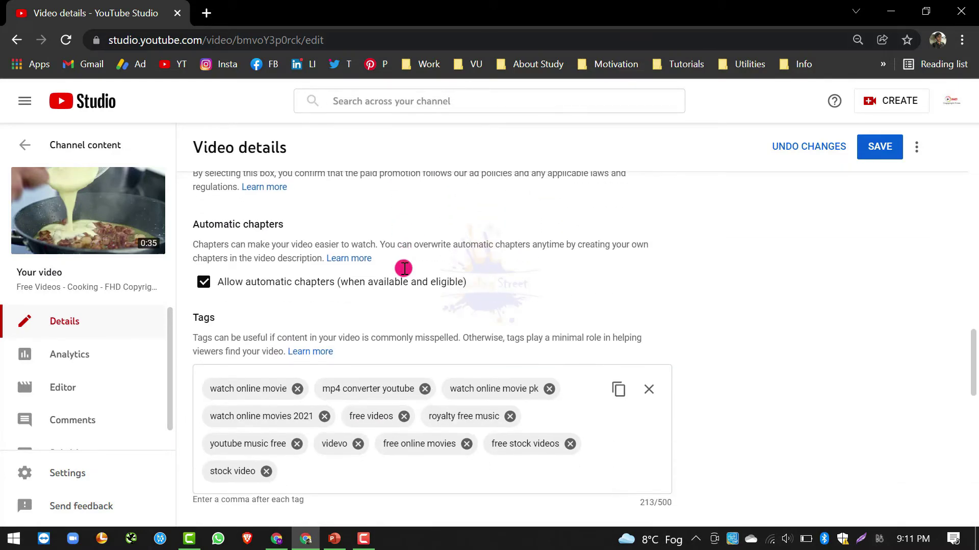
{"action": "scroll", "coordinate": [403, 268], "scroll_direction": "down", "scroll_amount": 2}
{"action": "left_click", "coordinate": [366, 385]}
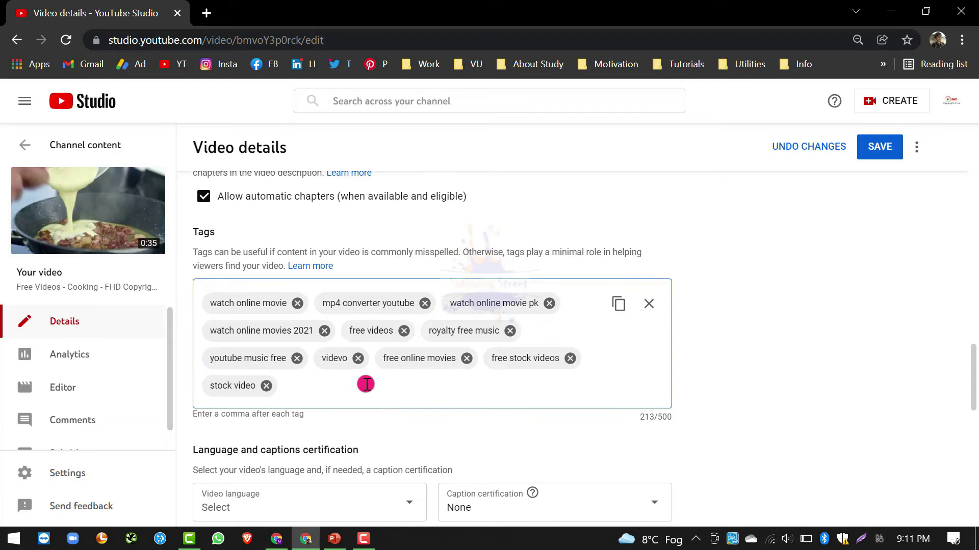
{"action": "key", "text": "ctrl+v"}
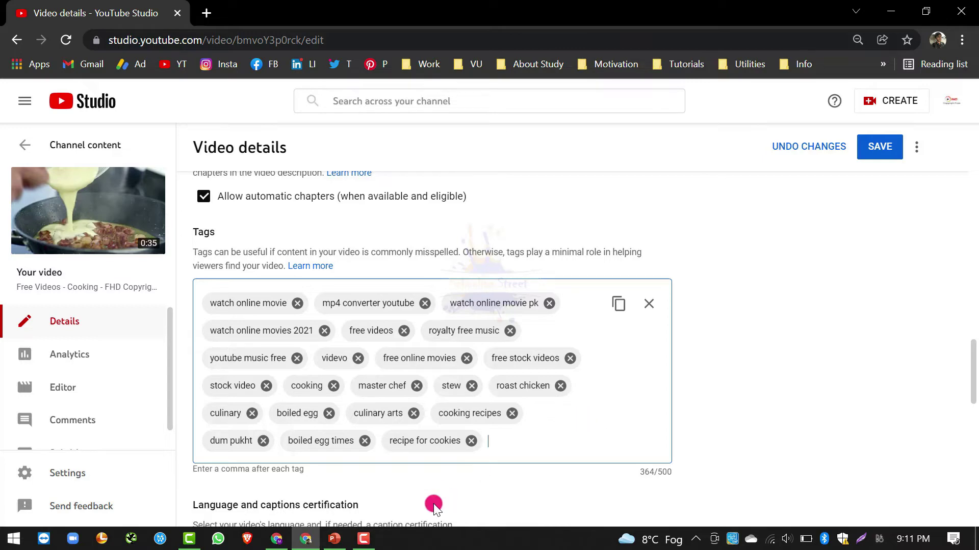
Switch back to Keyword Planner and sort the keyword ideas by top of page bid (low range), highest first
{"action": "left_click", "coordinate": [277, 543]}
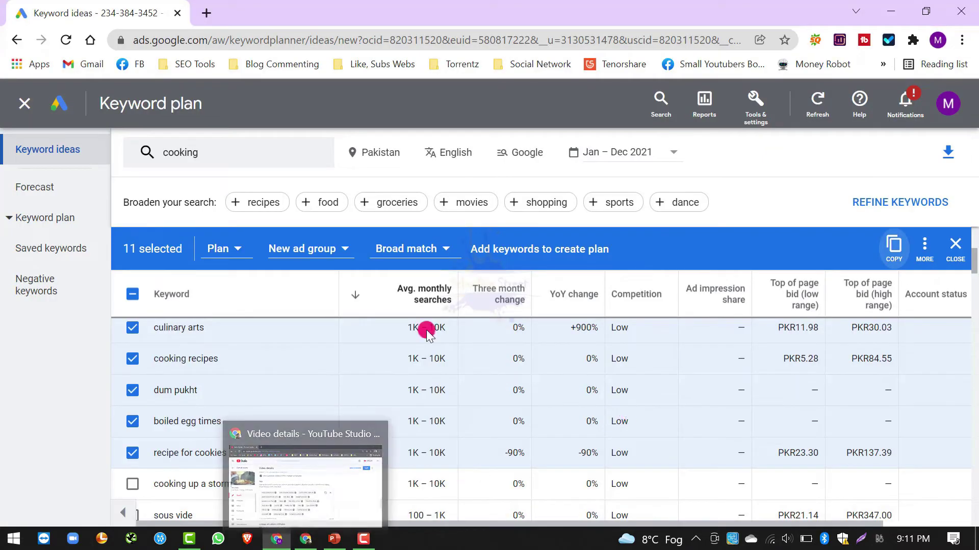
{"action": "scroll", "coordinate": [291, 386], "scroll_direction": "up", "scroll_amount": 4}
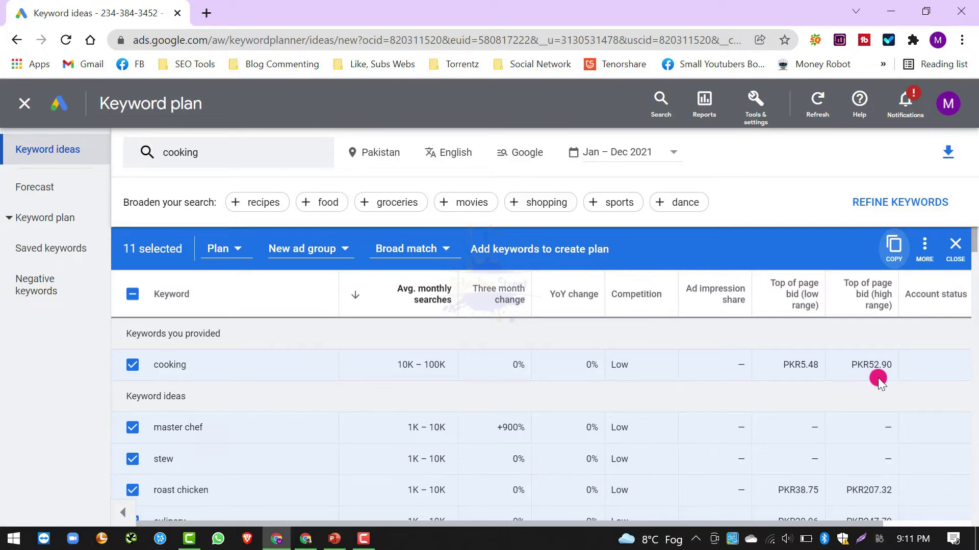
{"action": "scroll", "coordinate": [879, 382], "scroll_direction": "down", "scroll_amount": 3}
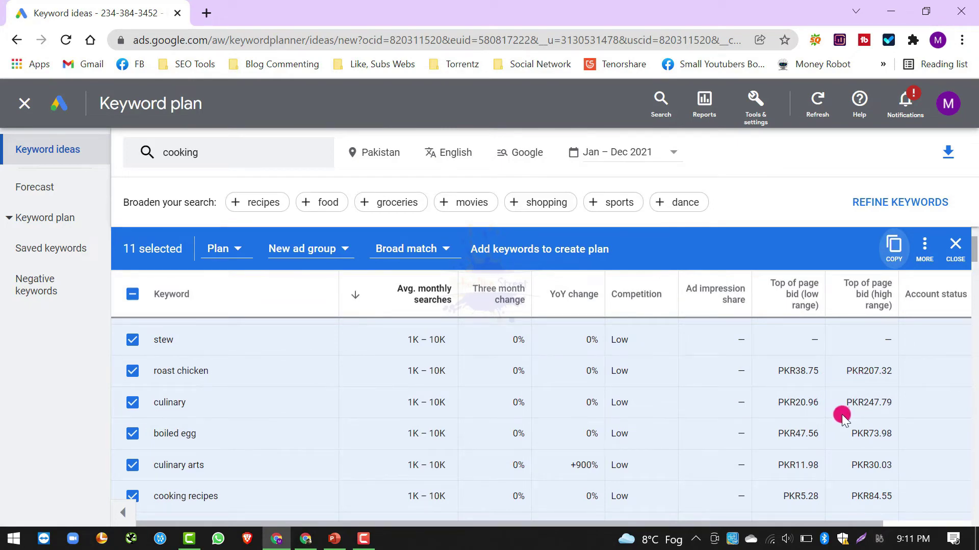
{"action": "scroll", "coordinate": [842, 417], "scroll_direction": "up", "scroll_amount": 3}
{"action": "left_click", "coordinate": [800, 306]}
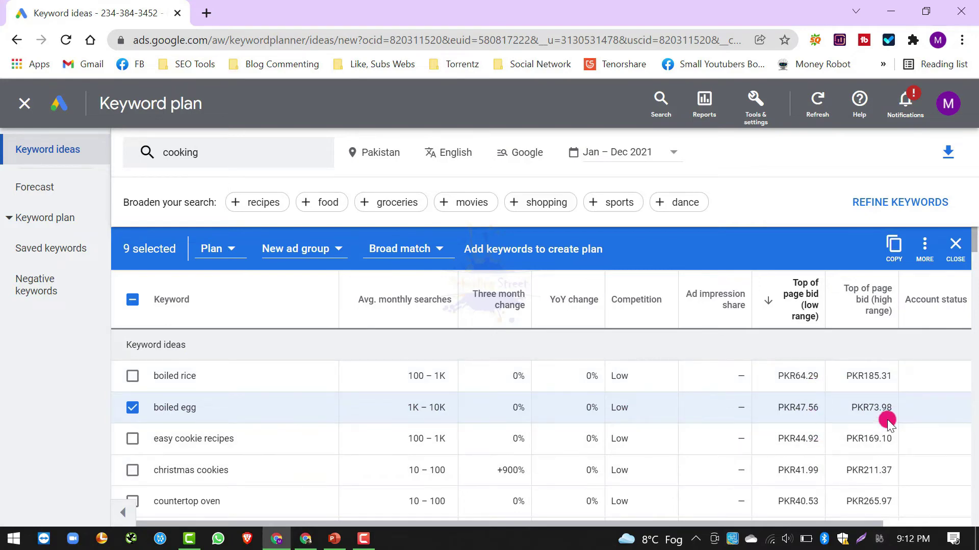
{"action": "scroll", "coordinate": [899, 388], "scroll_direction": "down", "scroll_amount": 3}
{"action": "scroll", "coordinate": [899, 387], "scroll_direction": "up", "scroll_amount": 3}
Add the United States as a targeted location alongside Pakistan and save the location settings
{"action": "left_click", "coordinate": [367, 160]}
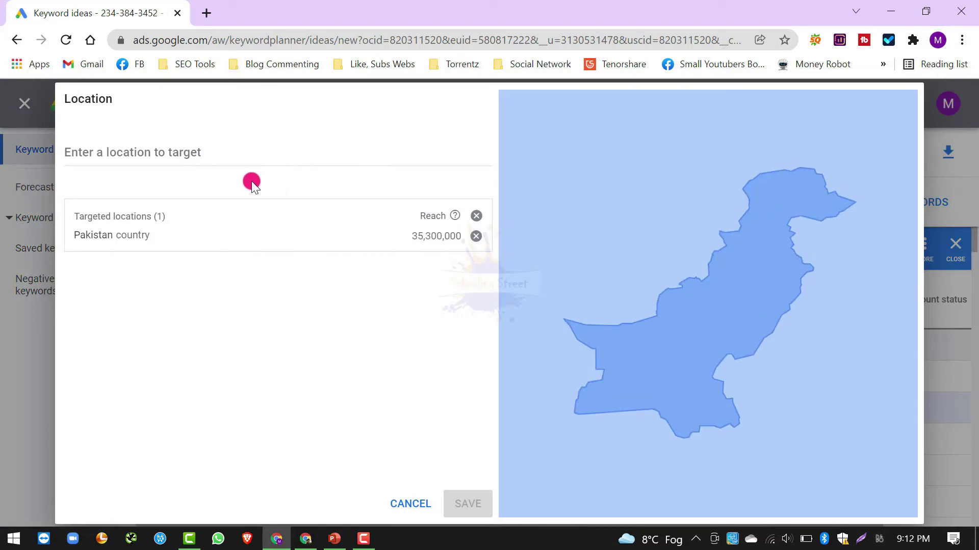
{"action": "left_click", "coordinate": [201, 155]}
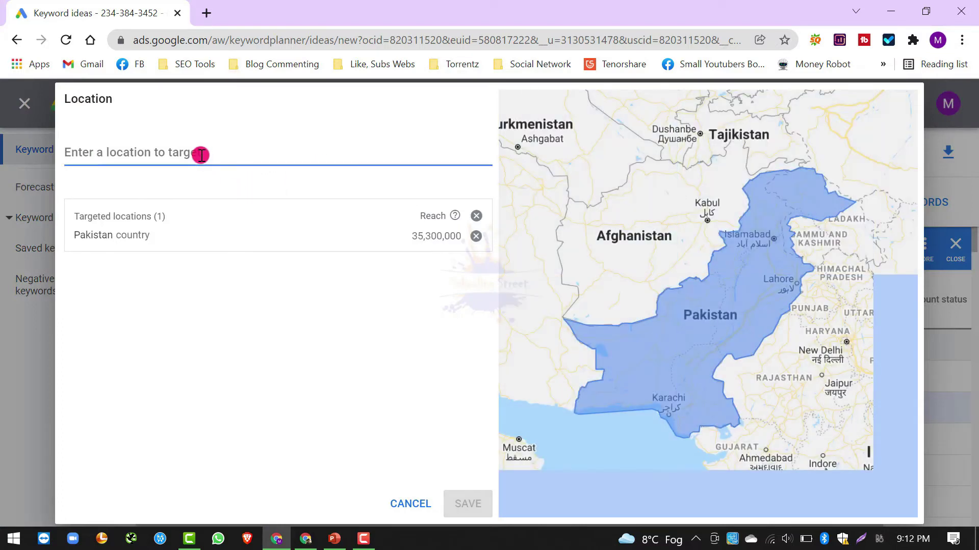
{"action": "type", "text": "usa"}
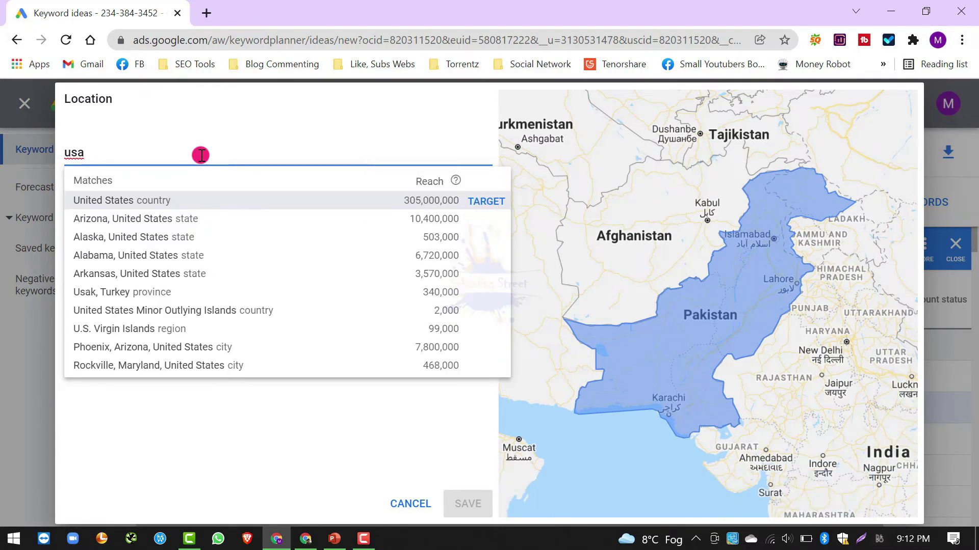
{"action": "left_click", "coordinate": [143, 199]}
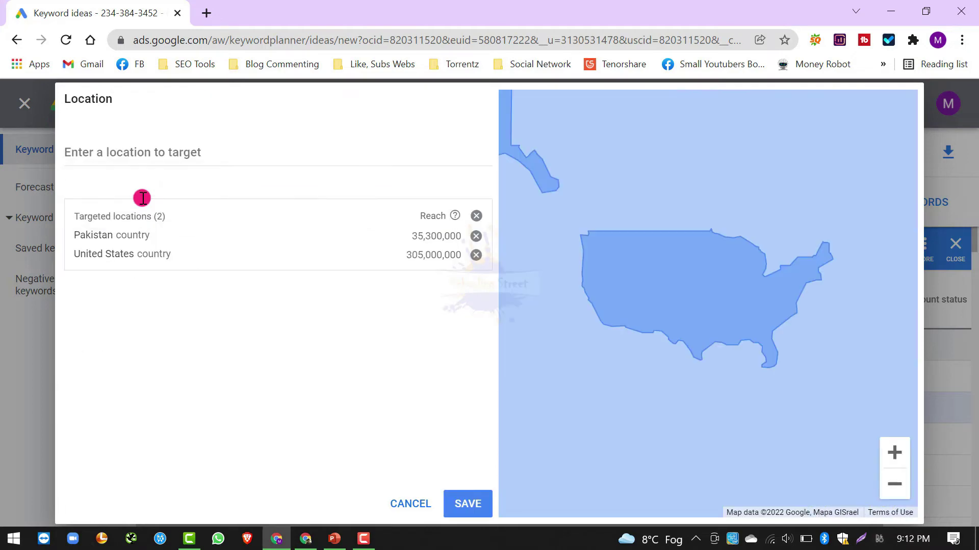
{"action": "left_click", "coordinate": [479, 502]}
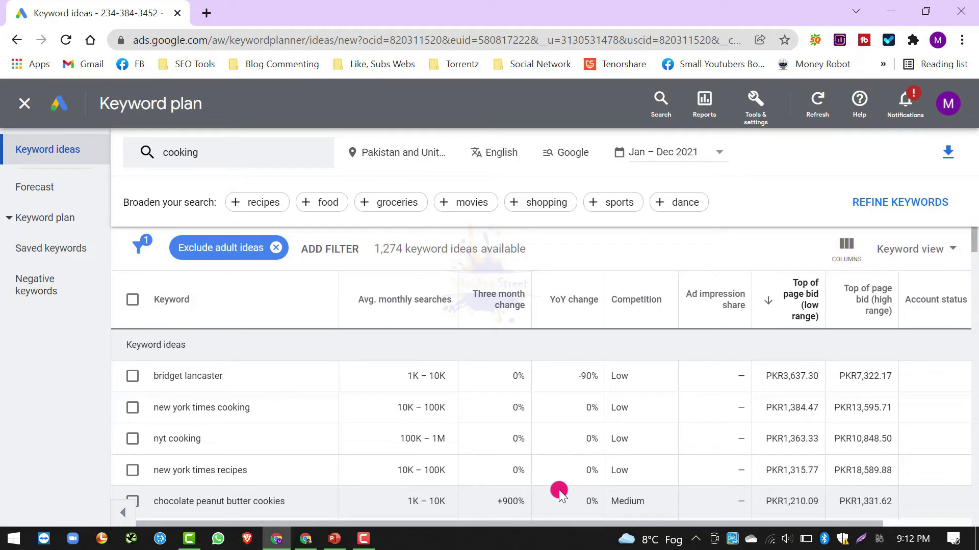
Sort the cooking keyword ideas by average monthly searches, highest first, and review the top ideas
{"action": "left_click", "coordinate": [401, 311]}
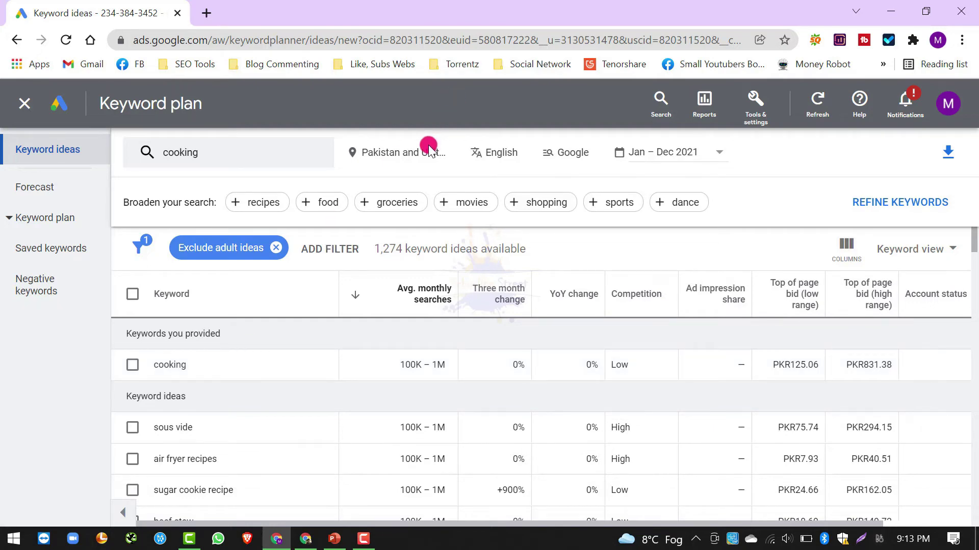
{"action": "scroll", "coordinate": [343, 400], "scroll_direction": "down", "scroll_amount": 1}
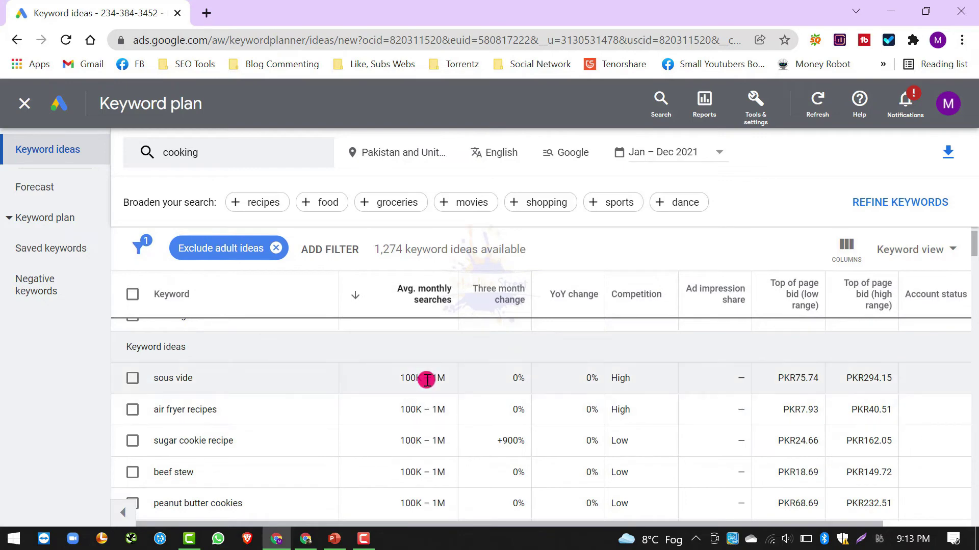
{"action": "scroll", "coordinate": [360, 439], "scroll_direction": "down", "scroll_amount": 1}
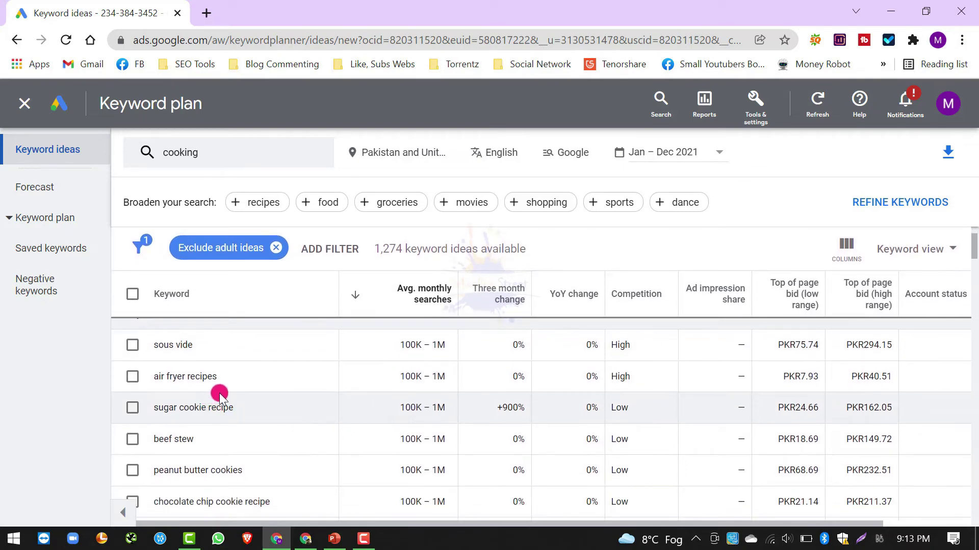
Review the further cooking keyword ideas for Pakistan and the United States, comparing monthly searches, competition and top of page bids
{"action": "scroll", "coordinate": [287, 393], "scroll_direction": "down", "scroll_amount": 3}
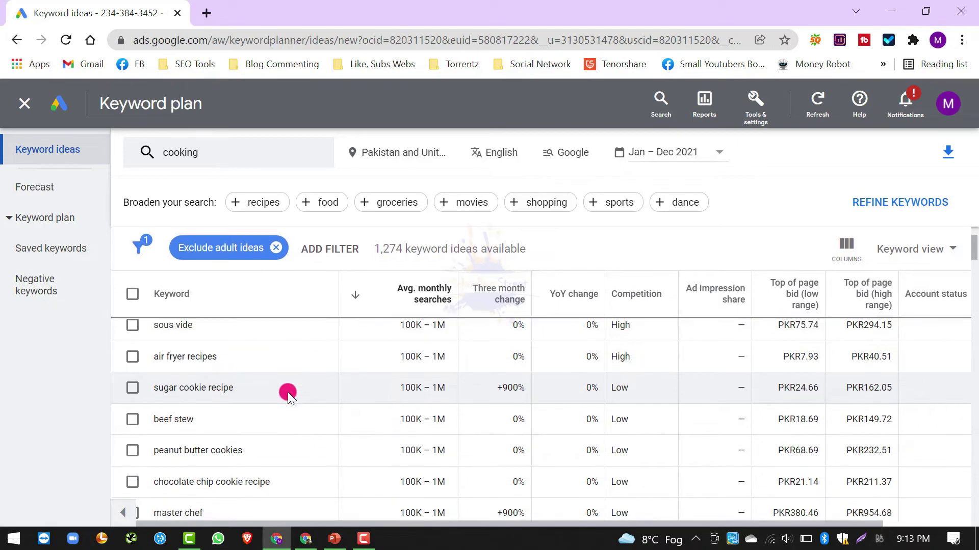
{"action": "scroll", "coordinate": [287, 393], "scroll_direction": "down", "scroll_amount": 3}
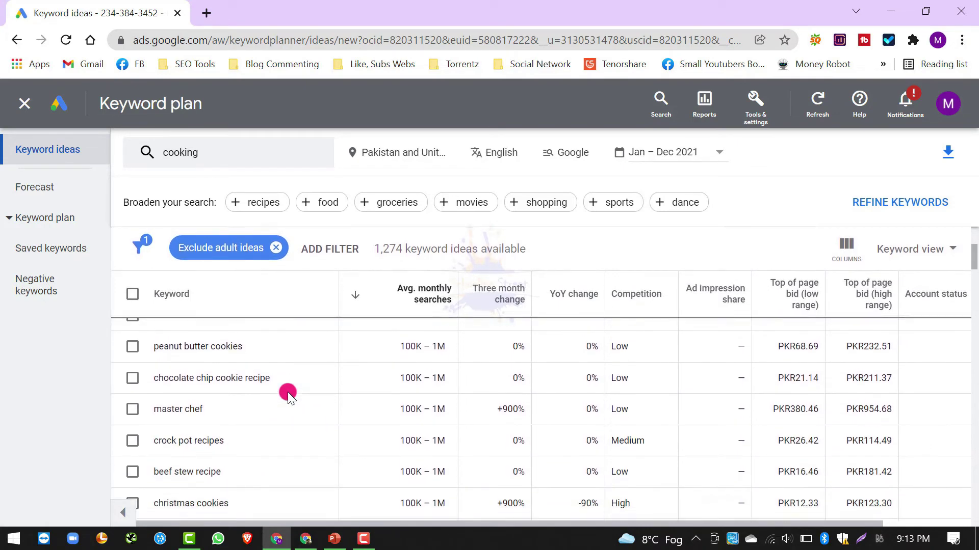
{"action": "scroll", "coordinate": [288, 392], "scroll_direction": "down", "scroll_amount": 2}
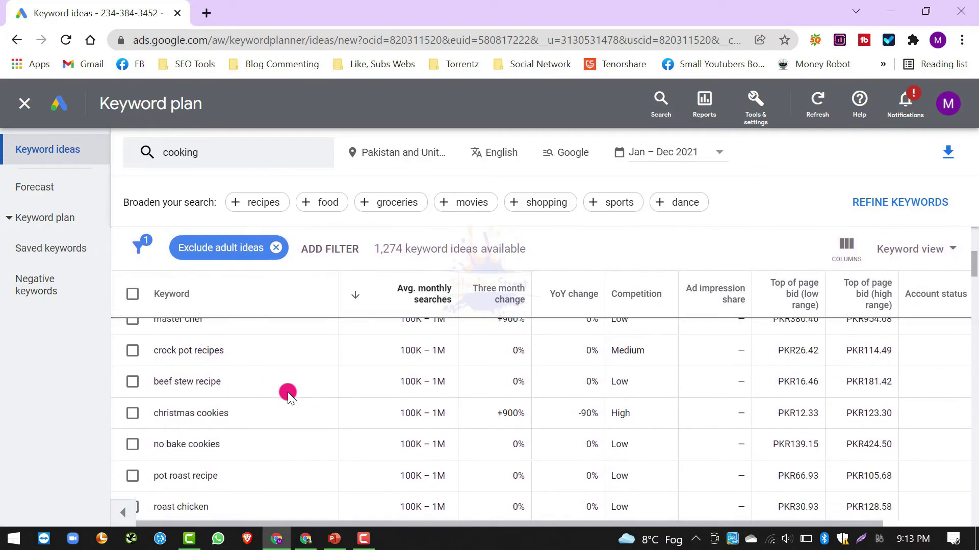
{"action": "scroll", "coordinate": [288, 393], "scroll_direction": "down", "scroll_amount": 2}
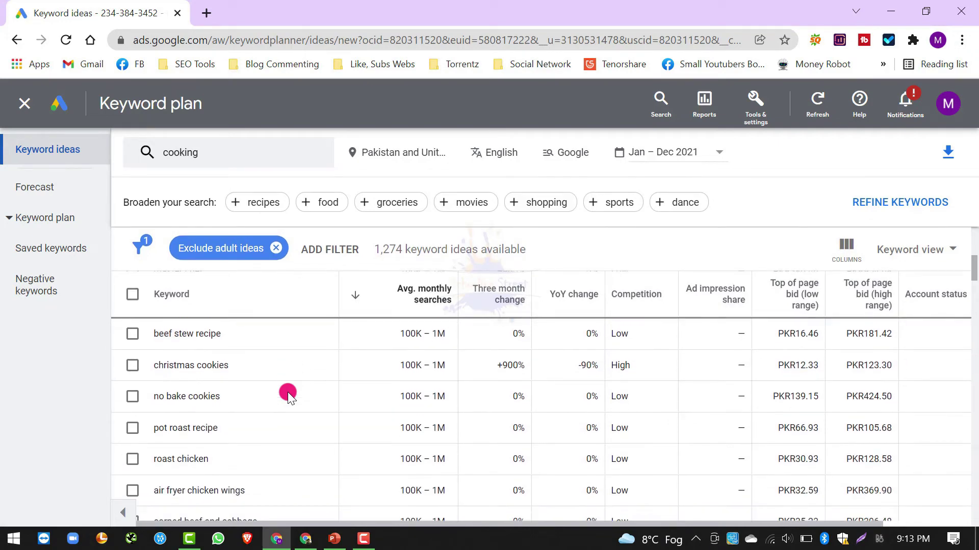
{"action": "scroll", "coordinate": [287, 393], "scroll_direction": "down", "scroll_amount": 3}
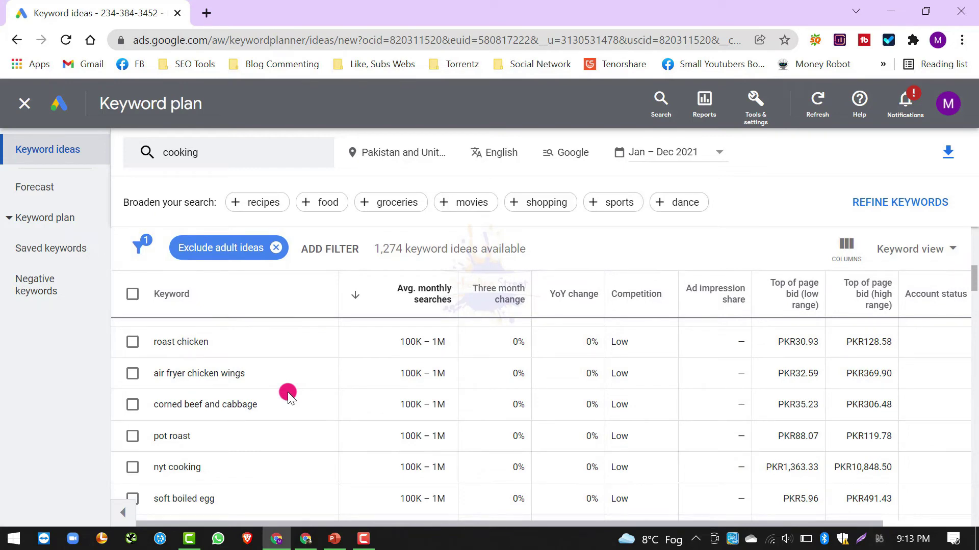
{"action": "scroll", "coordinate": [288, 392], "scroll_direction": "up", "scroll_amount": 10}
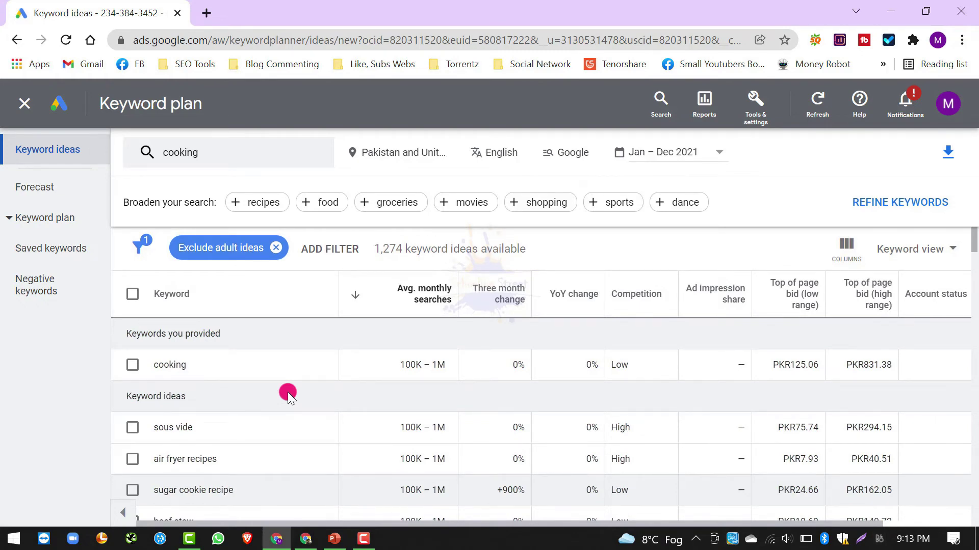
Remove Pakistan from the targeted locations, save, and sort the United States keyword ideas by top of page bid (low range), highest first
{"action": "left_click", "coordinate": [410, 153]}
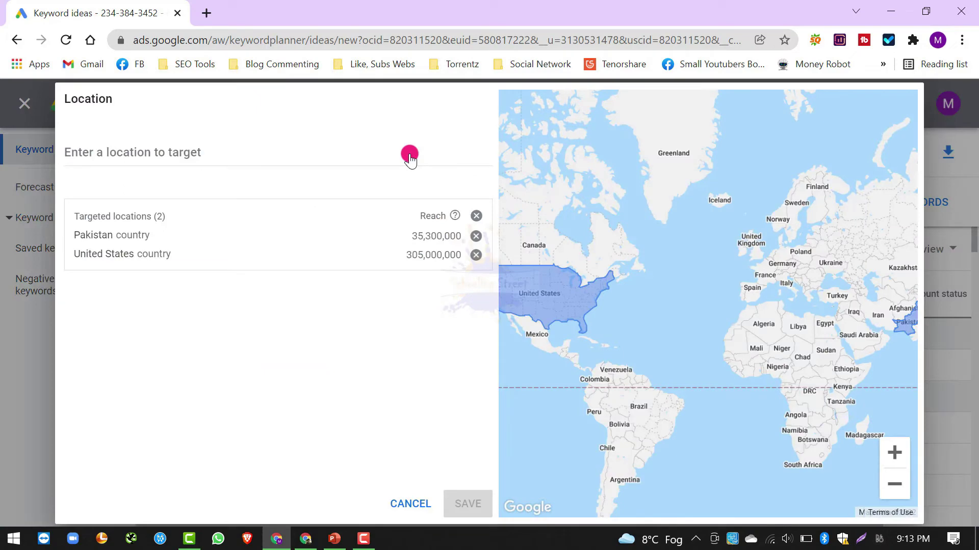
{"action": "left_click", "coordinate": [479, 237]}
{"action": "left_click", "coordinate": [465, 503]}
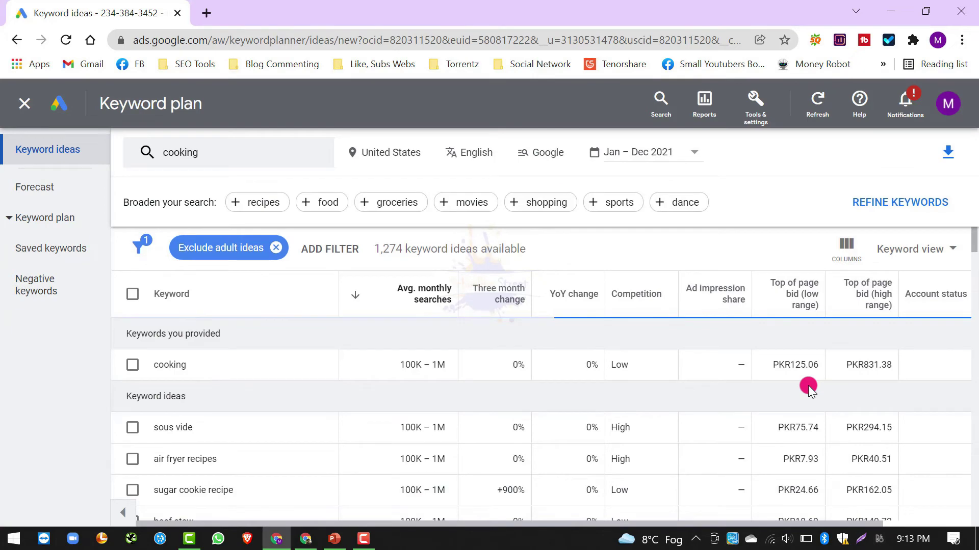
{"action": "left_click", "coordinate": [797, 300]}
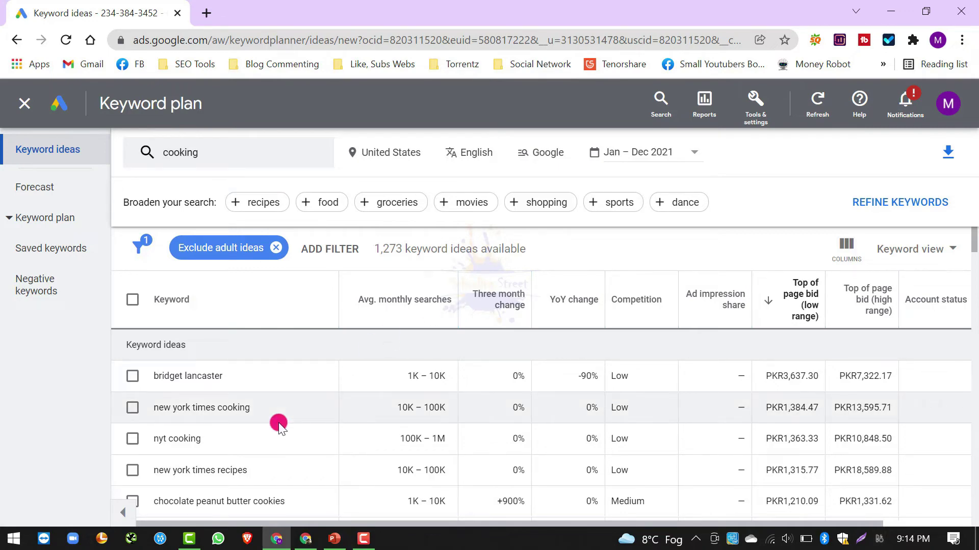
Switch to YouTube Studio and add the hashtag "#cooking" after "any restrictions." in the cooking video's description
{"action": "left_click", "coordinate": [306, 539]}
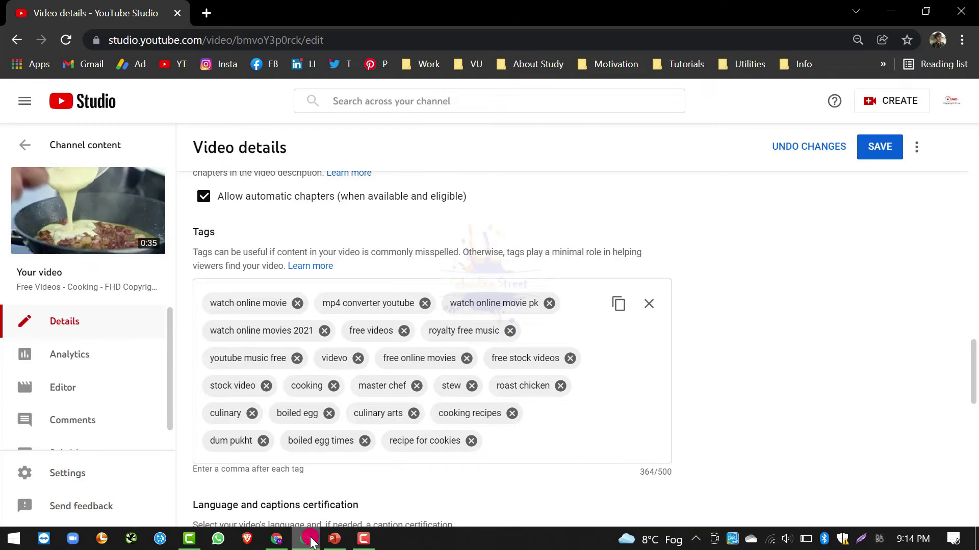
{"action": "left_click", "coordinate": [554, 329]}
{"action": "scroll", "coordinate": [552, 327], "scroll_direction": "up", "scroll_amount": 15}
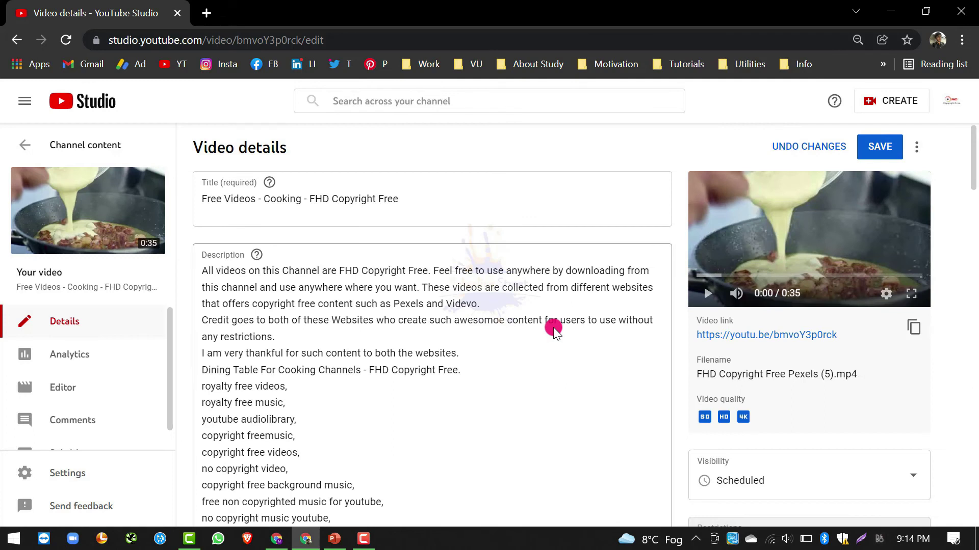
{"action": "left_click", "coordinate": [368, 338]}
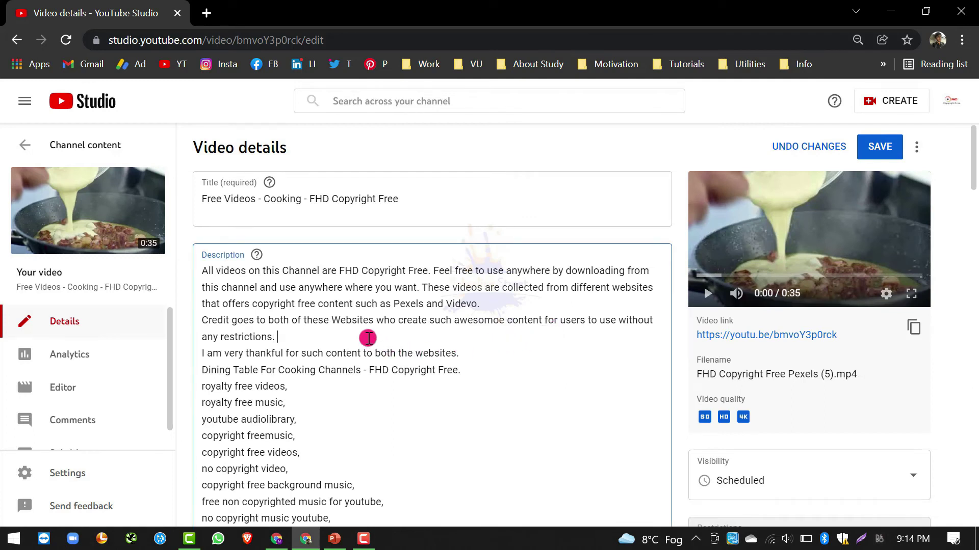
{"action": "type", "text": "#cooking"}
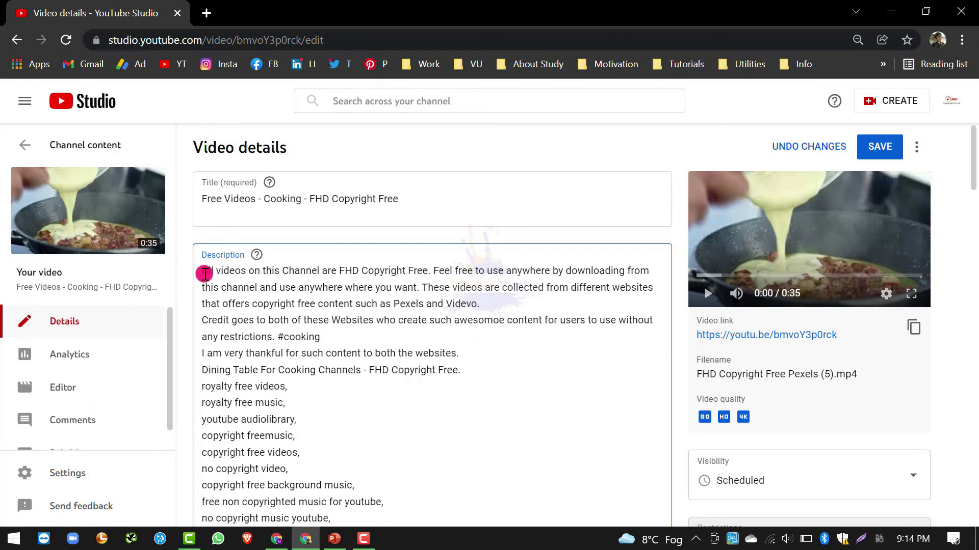
Review the cooking video's details, including its tags, title, description, thumbnail and playlist
{"action": "scroll", "coordinate": [430, 319], "scroll_direction": "down", "scroll_amount": 10}
{"action": "scroll", "coordinate": [430, 319], "scroll_direction": "up", "scroll_amount": 1}
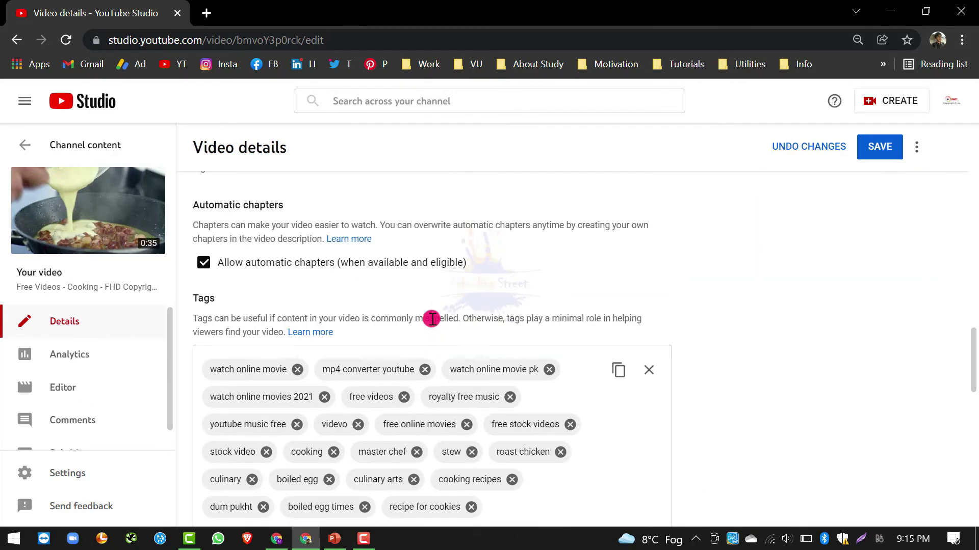
{"action": "scroll", "coordinate": [406, 461], "scroll_direction": "up", "scroll_amount": 10}
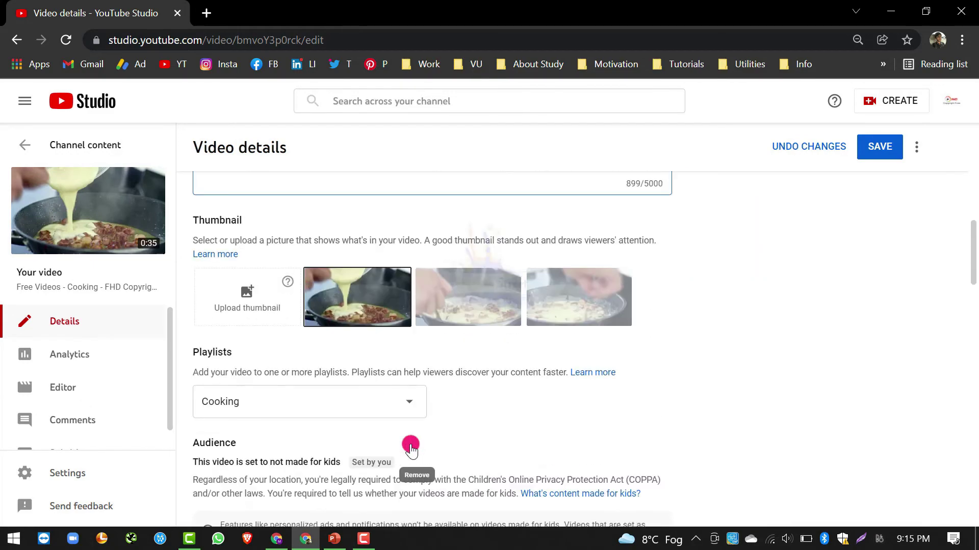
{"action": "scroll", "coordinate": [410, 449], "scroll_direction": "up", "scroll_amount": 8}
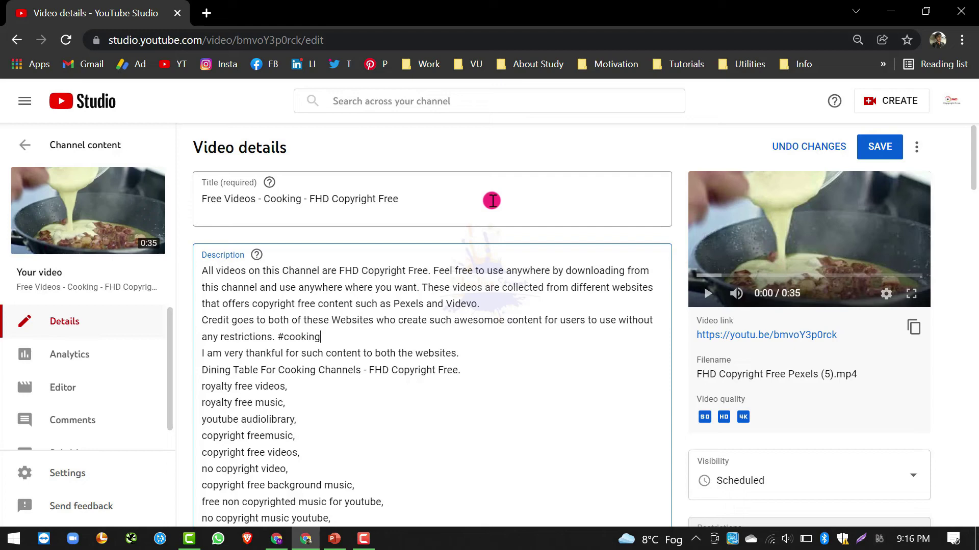
{"action": "scroll", "coordinate": [492, 200], "scroll_direction": "down", "scroll_amount": 1}
{"action": "scroll", "coordinate": [492, 200], "scroll_direction": "down", "scroll_amount": 1}
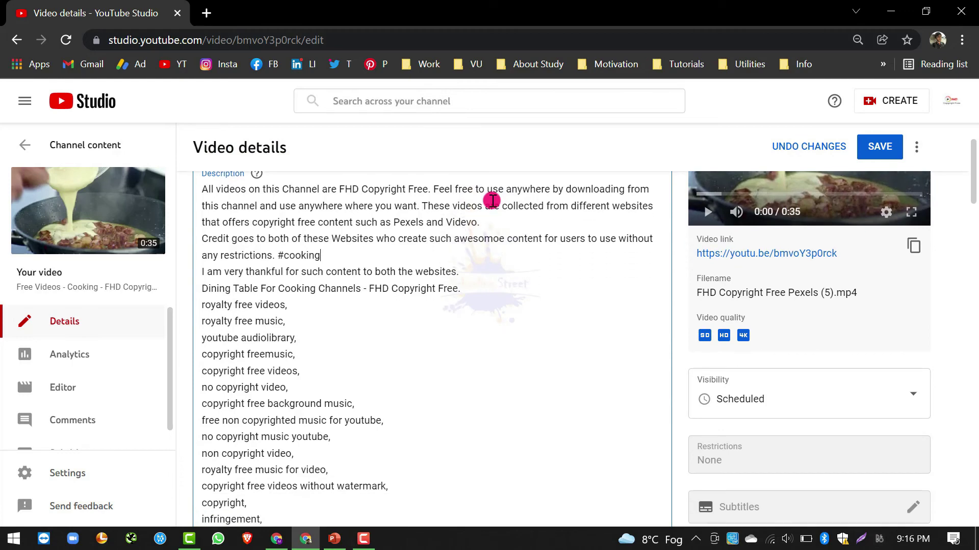
{"action": "scroll", "coordinate": [492, 200], "scroll_direction": "down", "scroll_amount": 3}
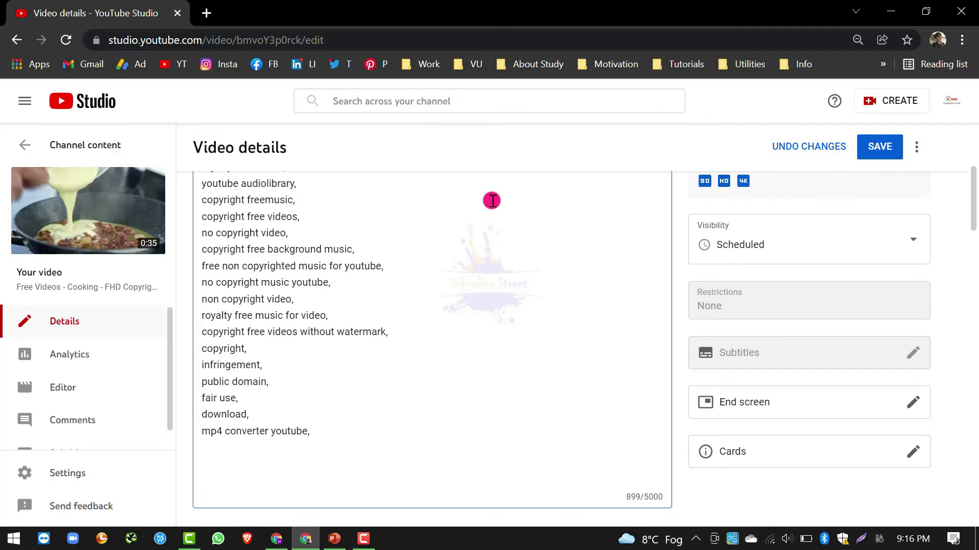
{"action": "scroll", "coordinate": [492, 200], "scroll_direction": "down", "scroll_amount": 2}
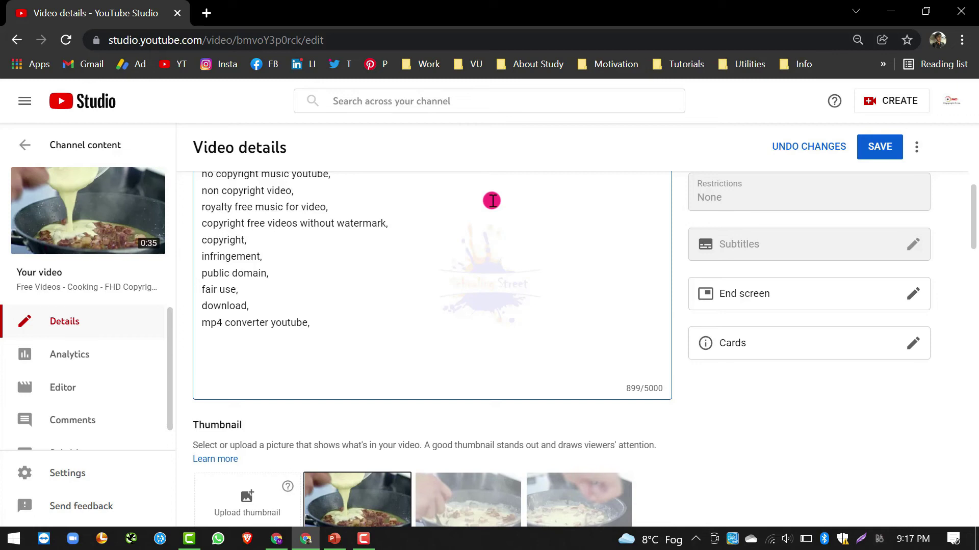
{"action": "scroll", "coordinate": [492, 201], "scroll_direction": "down", "scroll_amount": 4}
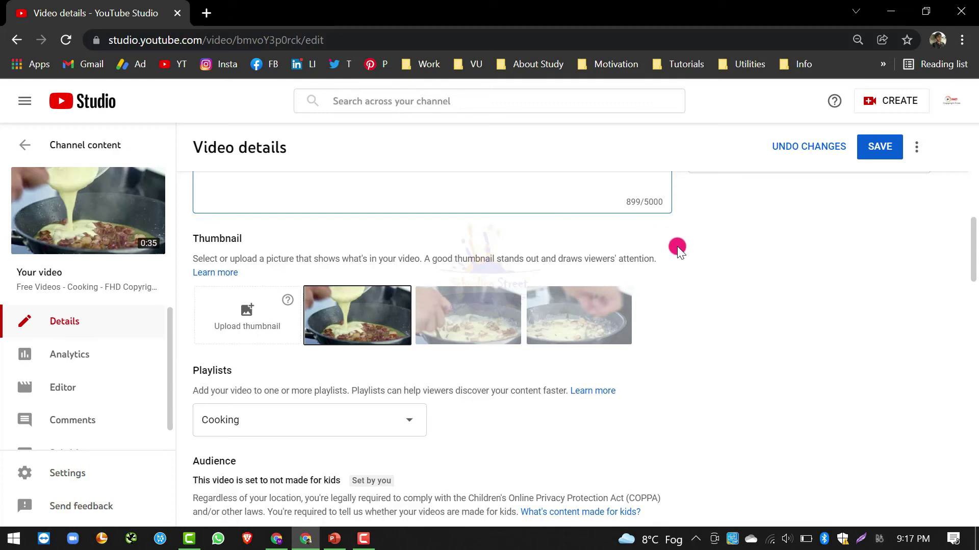
{"action": "scroll", "coordinate": [677, 246], "scroll_direction": "up", "scroll_amount": 3}
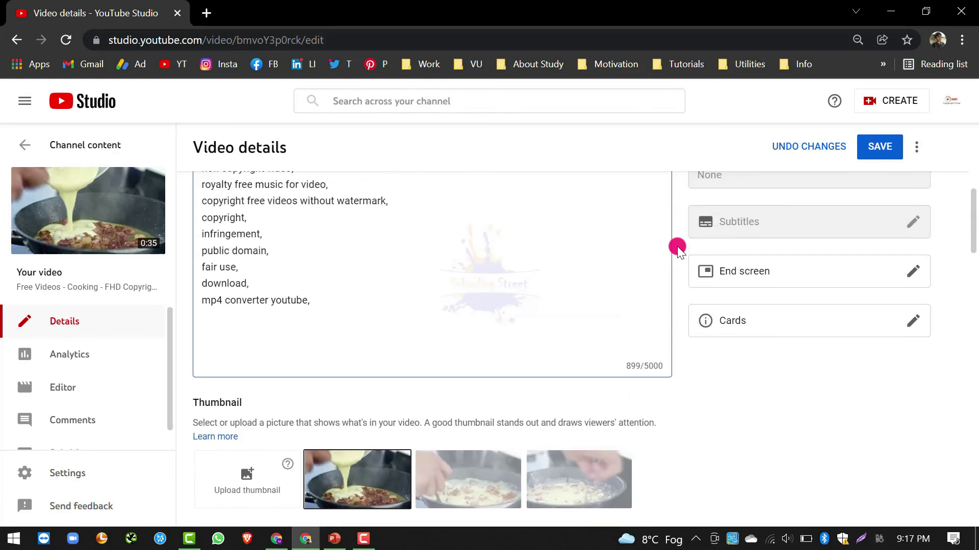
Leave the video details without saving and examine the visibility, dates and views in the channel's video list
{"action": "left_click", "coordinate": [34, 147]}
{"action": "left_click", "coordinate": [561, 122]}
{"action": "scroll", "coordinate": [555, 351], "scroll_direction": "down", "scroll_amount": 13}
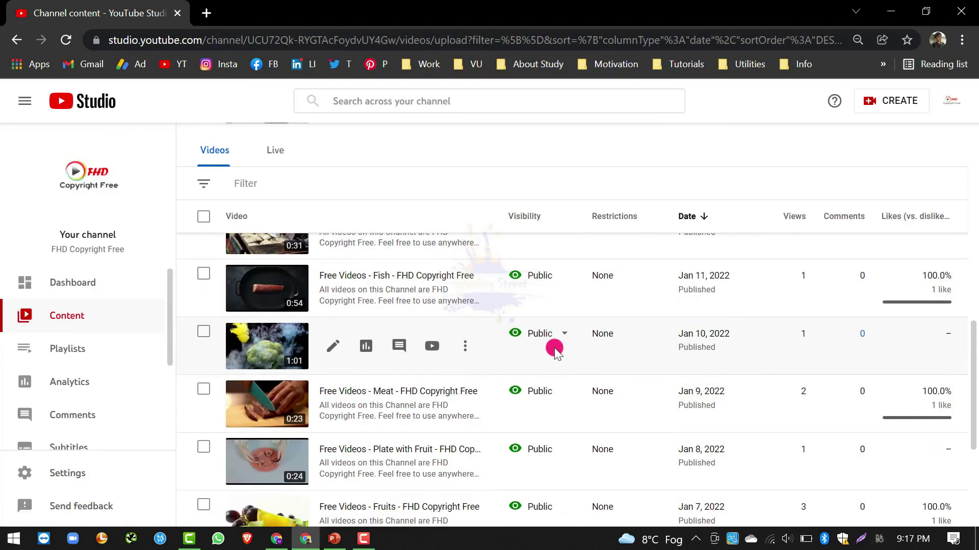
{"action": "scroll", "coordinate": [555, 348], "scroll_direction": "up", "scroll_amount": 1}
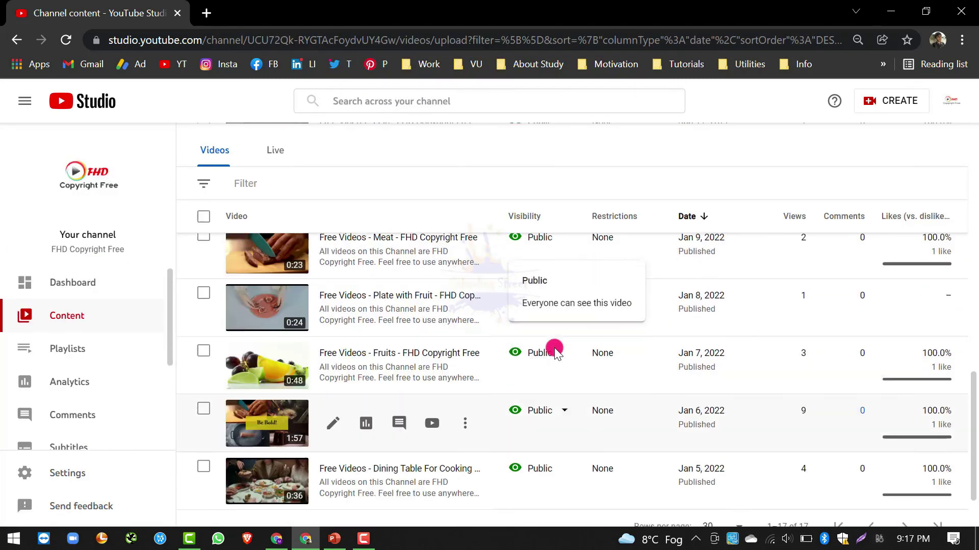
{"action": "scroll", "coordinate": [554, 347], "scroll_direction": "up", "scroll_amount": 1}
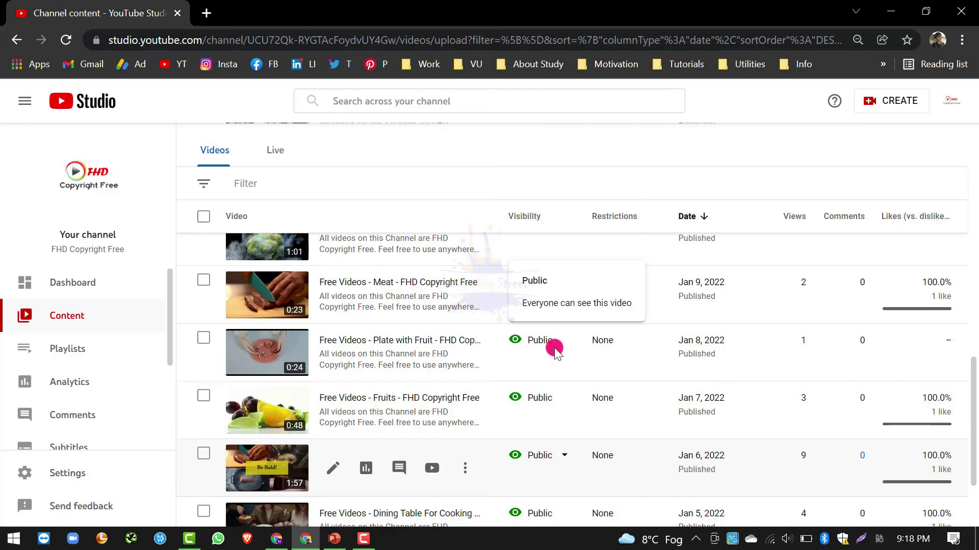
{"action": "scroll", "coordinate": [555, 348], "scroll_direction": "up", "scroll_amount": 2}
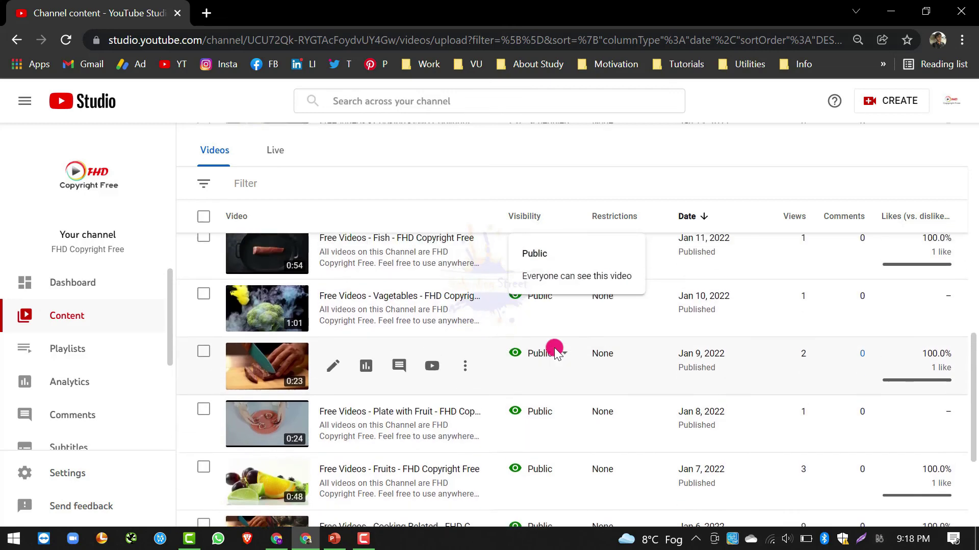
{"action": "scroll", "coordinate": [555, 351], "scroll_direction": "up", "scroll_amount": 1}
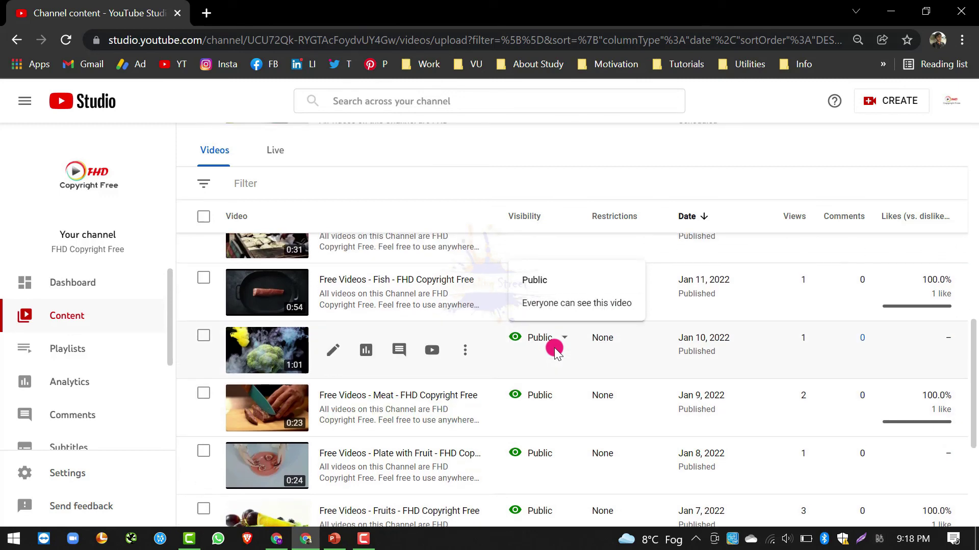
{"action": "scroll", "coordinate": [554, 348], "scroll_direction": "up", "scroll_amount": 3}
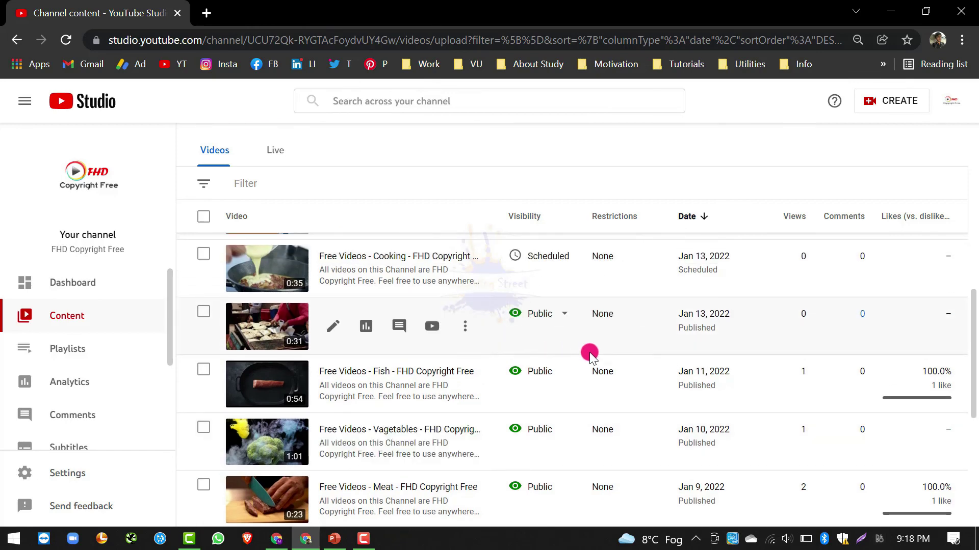
{"action": "scroll", "coordinate": [591, 358], "scroll_direction": "up", "scroll_amount": 1}
{"action": "scroll", "coordinate": [589, 356], "scroll_direction": "up", "scroll_amount": 2}
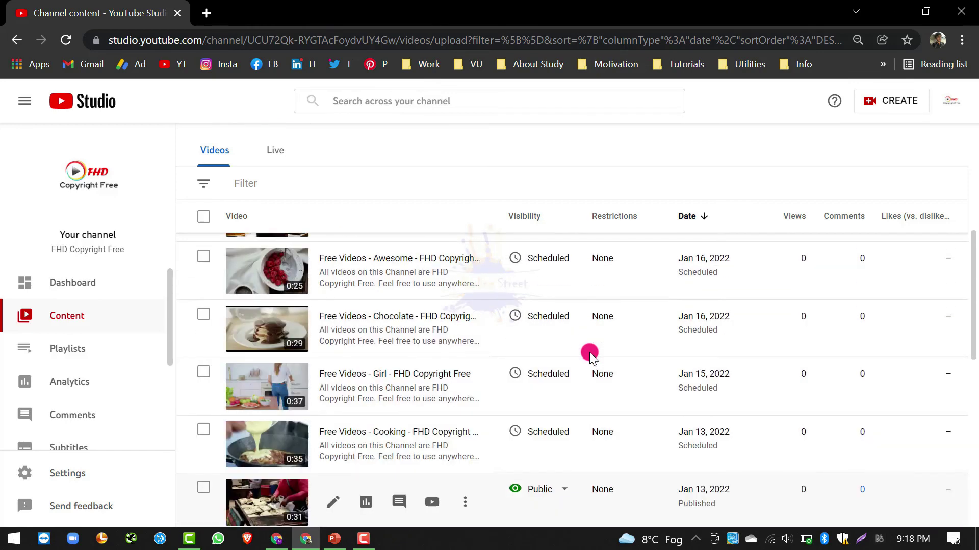
{"action": "scroll", "coordinate": [589, 352], "scroll_direction": "up", "scroll_amount": 1}
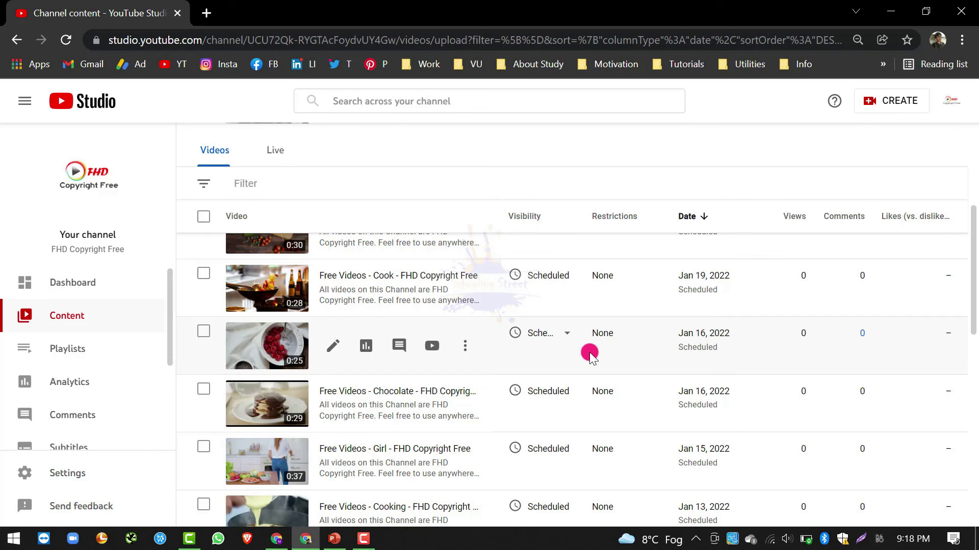
{"action": "scroll", "coordinate": [589, 352], "scroll_direction": "up", "scroll_amount": 2}
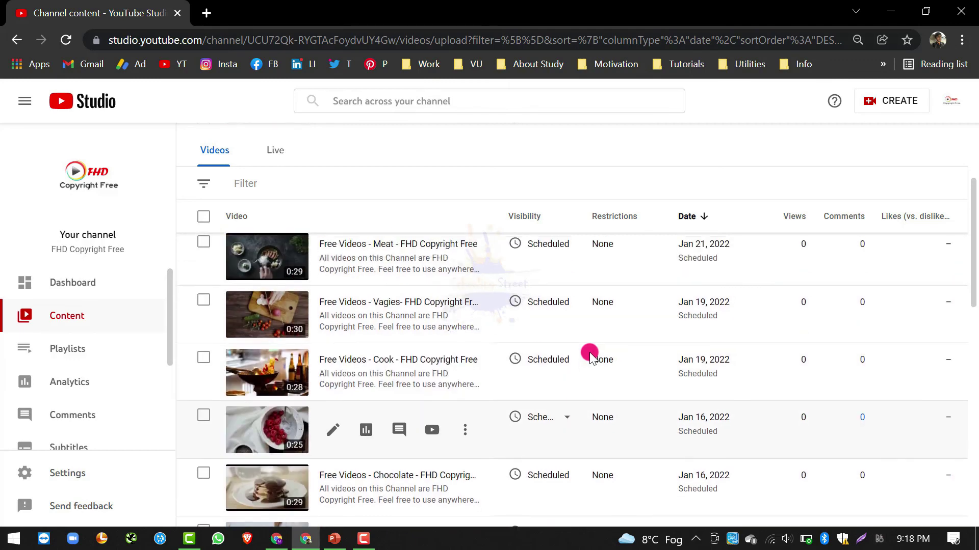